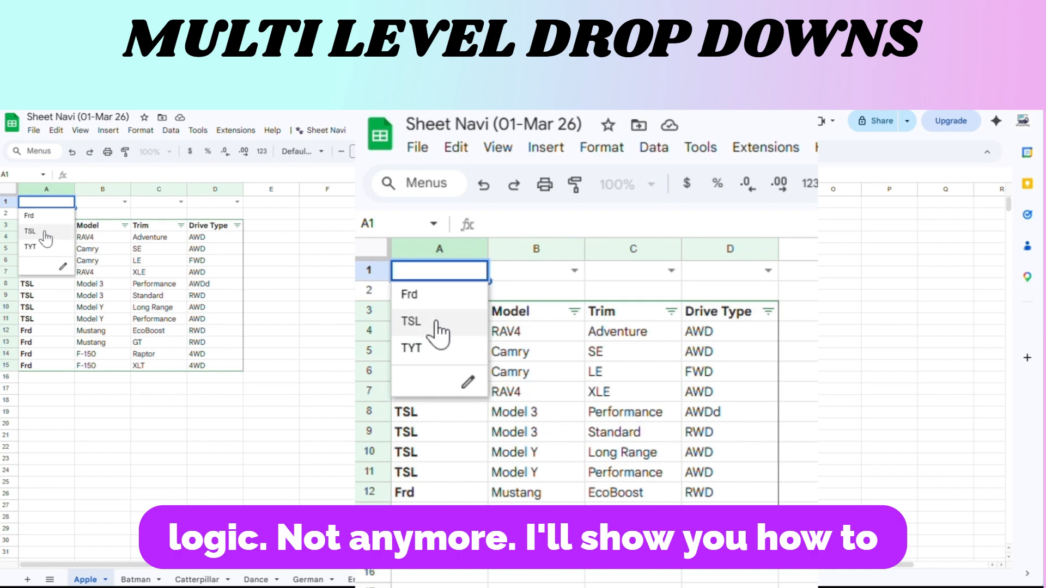
- Choose TSL as the make, Model 3 as the model and the first offered trim in the row 1 dropdowns
{"action": "left_click", "coordinate": [39, 229]}
{"action": "left_click_drag", "start_coordinate": [46, 284], "coordinate": [96, 324]}
{"action": "left_click", "coordinate": [103, 202]}
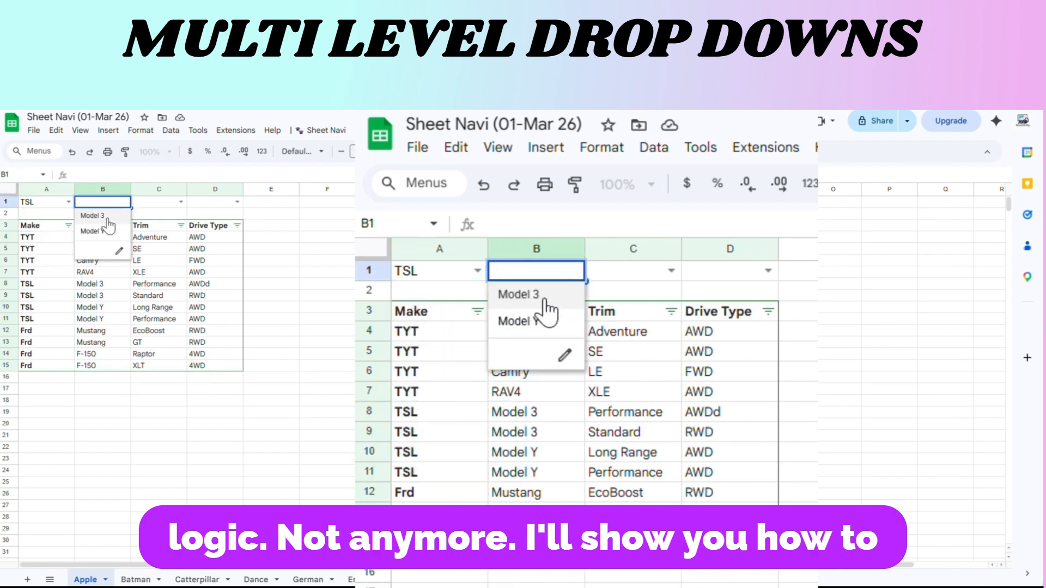
{"action": "left_click", "coordinate": [90, 215]}
{"action": "left_click", "coordinate": [159, 201]}
{"action": "left_click", "coordinate": [150, 215]}
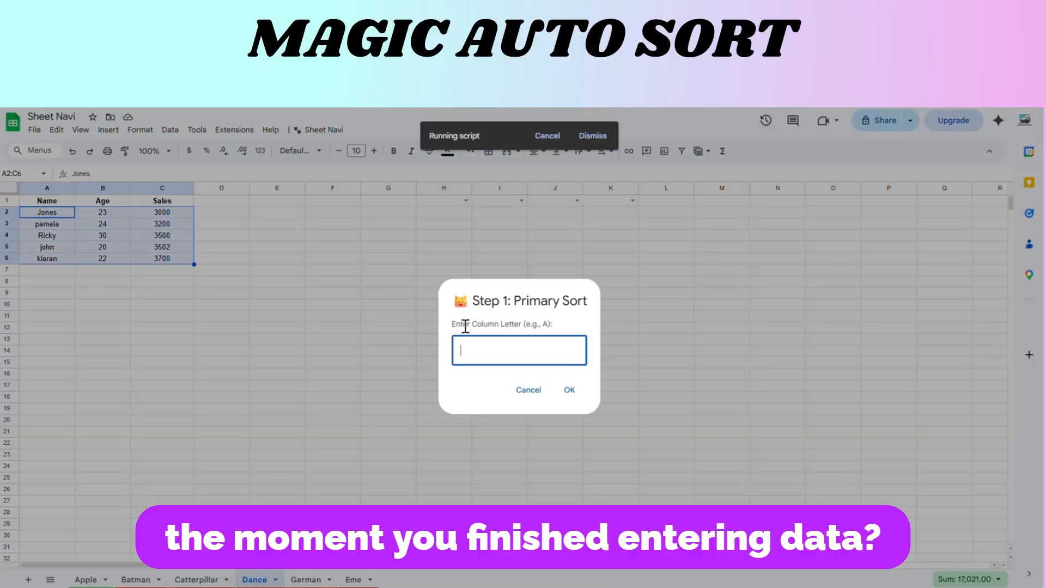
- Complete the autosort setup for A2:C6, covering the primary sort column, the sort order and the trigger columns
{"action": "left_click", "coordinate": [569, 390]}
{"action": "left_click", "coordinate": [572, 371]}
{"action": "left_click", "coordinate": [586, 390]}
{"action": "type", "text": "sale"}
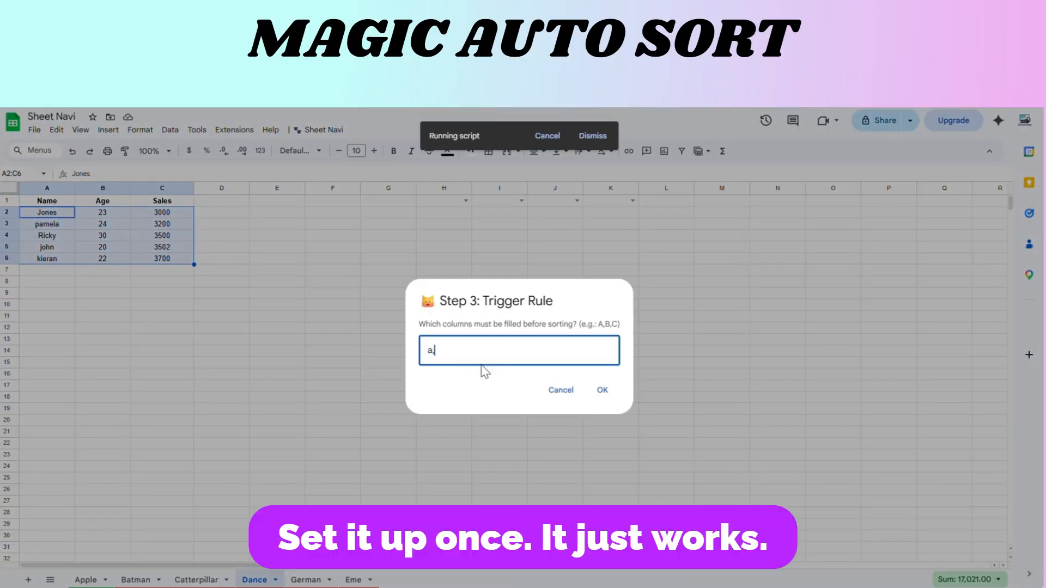
{"action": "left_click", "coordinate": [602, 394]}
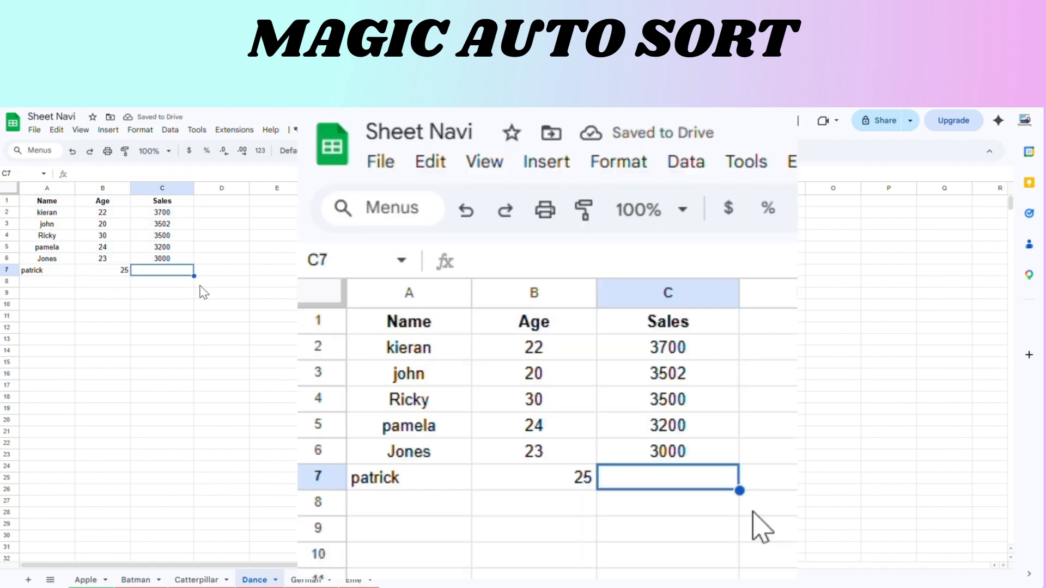
- Enter 3555 as the Sales value in cell C7
{"action": "type", "text": "3555"}
{"action": "key", "text": "Return"}
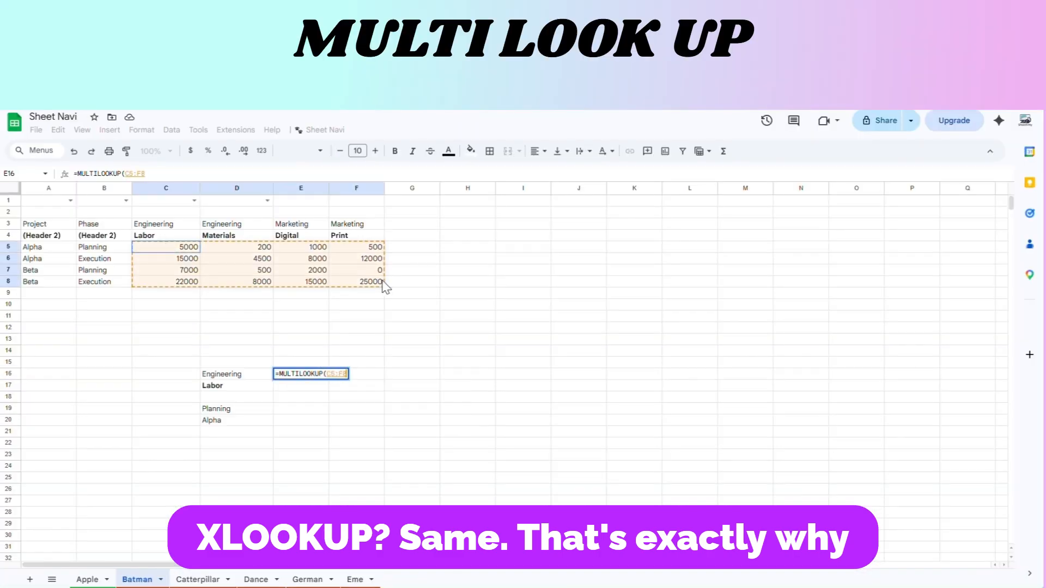
- Add the header criteria C3:D3 with D16 and D4:E4 with D17 to the MULTILOOKUP formula in E16
{"action": "left_click_drag", "start_coordinate": [164, 224], "coordinate": [299, 235]}
{"action": "type", "text": ","}
{"action": "left_click", "coordinate": [237, 374]}
{"action": "type", "text": ",D16,"}
{"action": "left_click", "coordinate": [237, 385]}
{"action": "type", "text": ","}
- Add the Phase range B5:B7 with D19 and the Project column range with D20 to the MULTILOOKUP formula
{"action": "left_click_drag", "start_coordinate": [96, 247], "coordinate": [99, 277]}
{"action": "type", "text": ","}
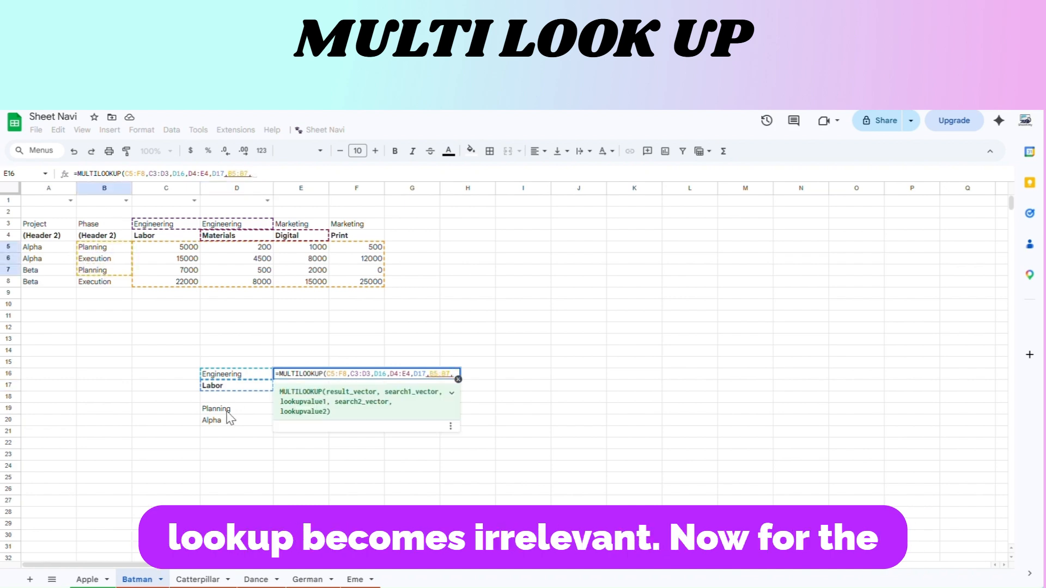
{"action": "left_click", "coordinate": [227, 411]}
{"action": "type", "text": ","}
{"action": "left_click_drag", "start_coordinate": [56, 249], "coordinate": [52, 281]}
{"action": "type", "text": ","}
{"action": "left_click", "coordinate": [234, 420]}
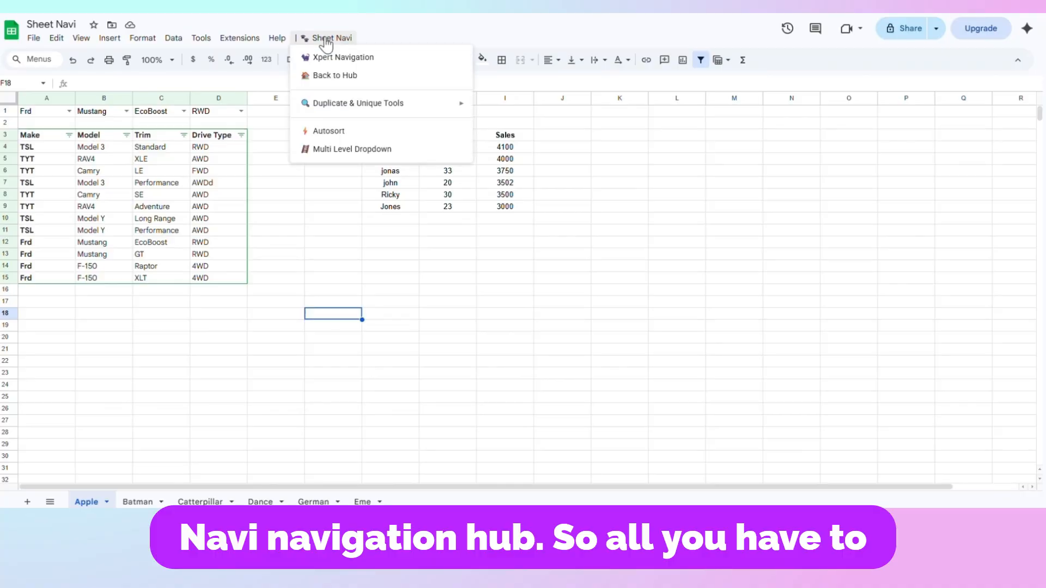
- Open the Xpert Navigation hub of the Sheet Navi add-on
{"action": "left_click", "coordinate": [335, 58]}
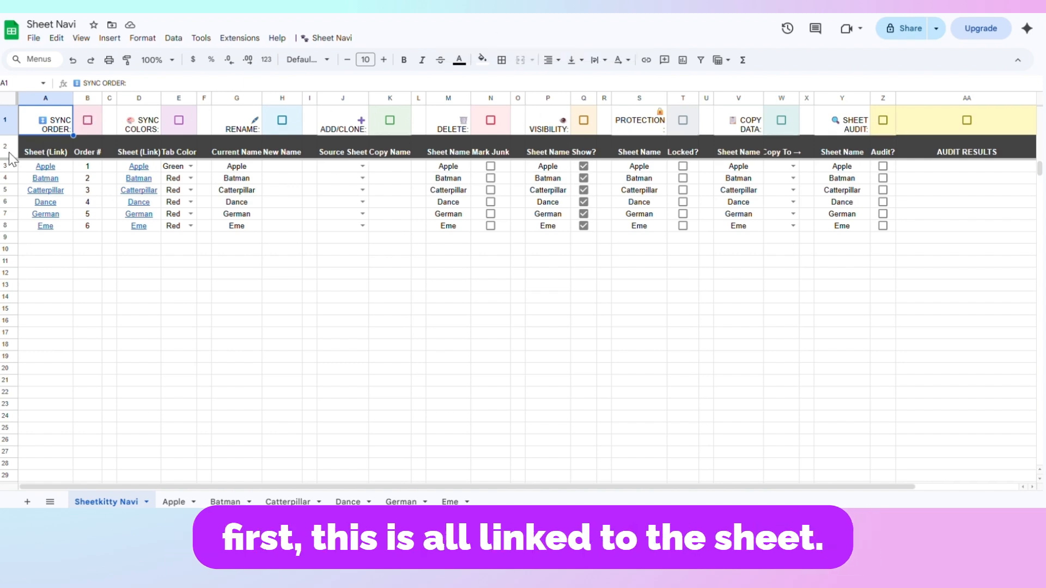
- Follow the hub's Batman link to that sheet and return to the hub
{"action": "mouse_move", "coordinate": [51, 184]}
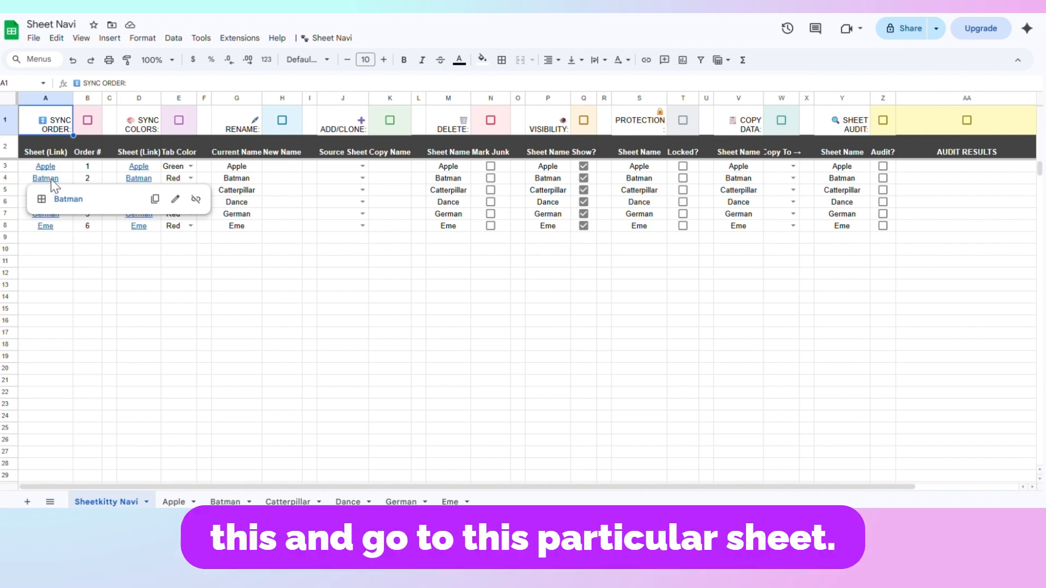
{"action": "left_click", "coordinate": [64, 200]}
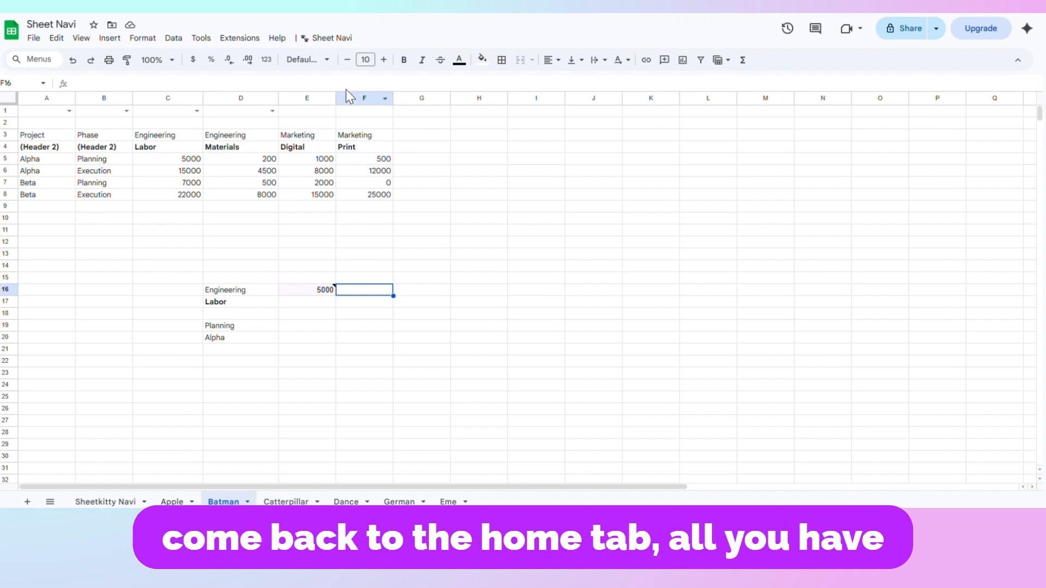
{"action": "left_click", "coordinate": [341, 42]}
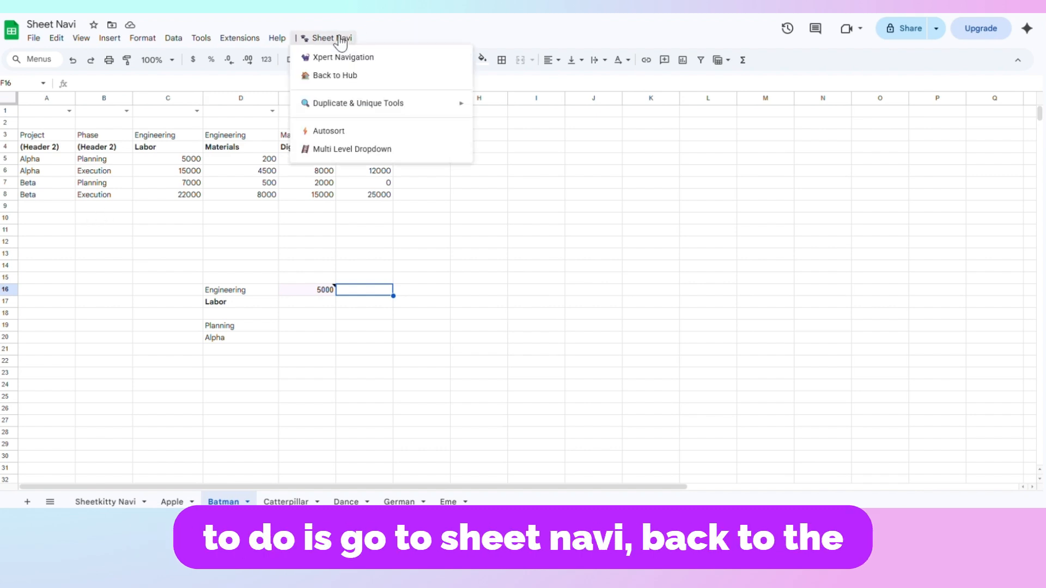
{"action": "left_click", "coordinate": [343, 76]}
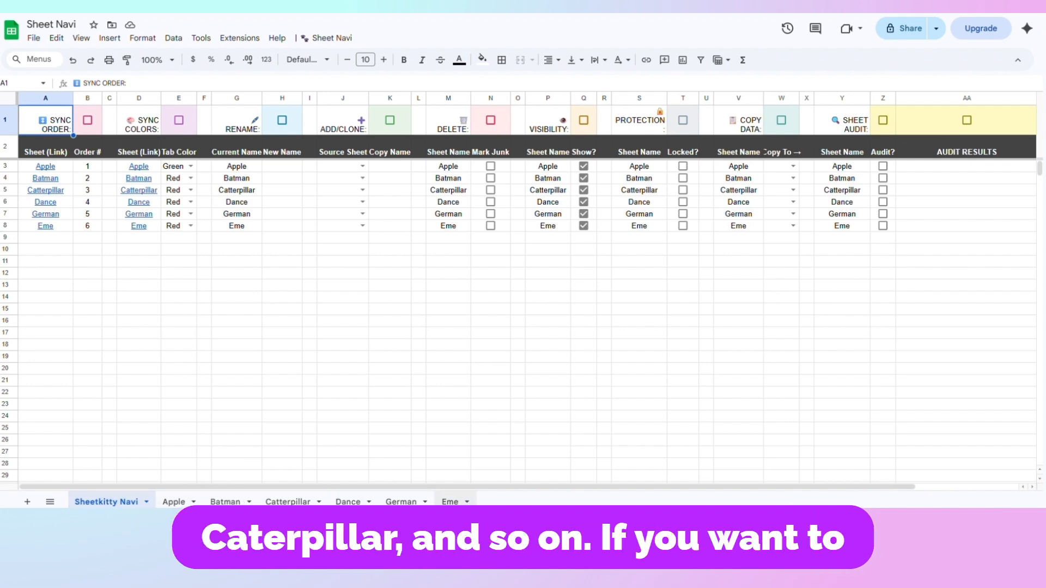
- Set the order number of Eme to 1 and of Apple to 6, and sync the sheet order
{"action": "left_click", "coordinate": [87, 224]}
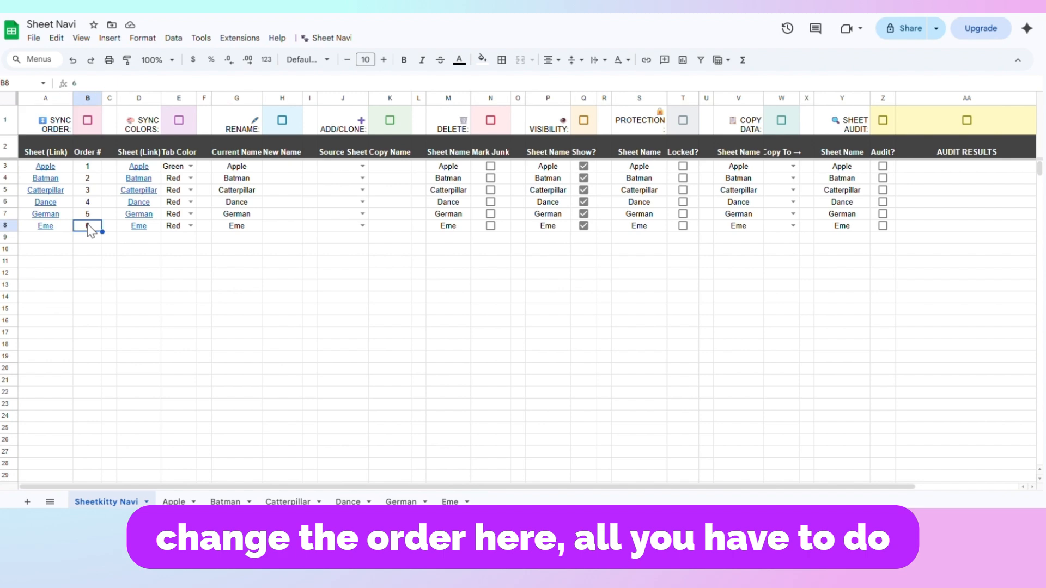
{"action": "type", "text": "1"}
{"action": "left_click", "coordinate": [94, 263]}
{"action": "left_click", "coordinate": [97, 170]}
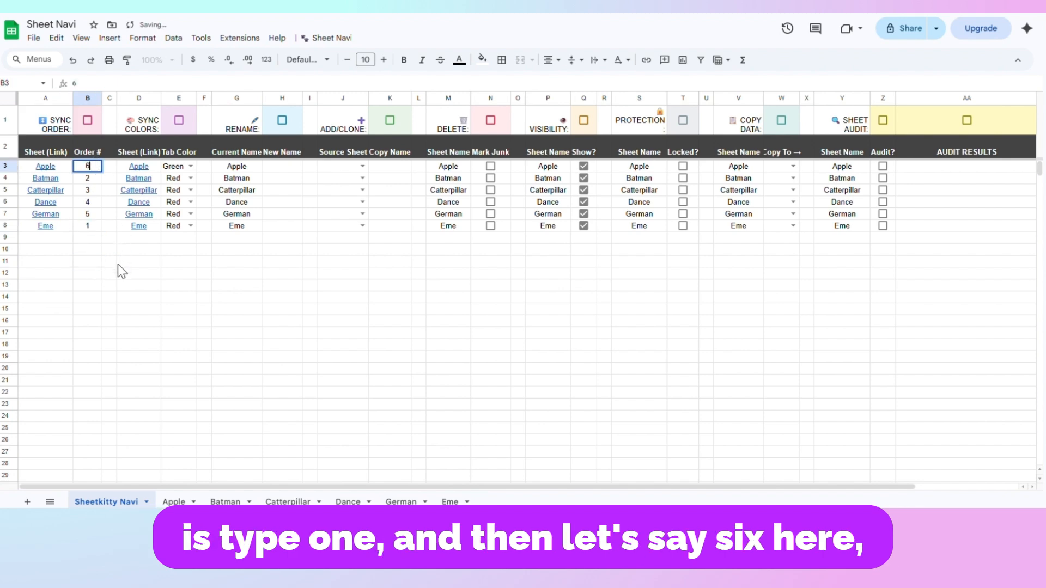
{"action": "left_click", "coordinate": [118, 263]}
{"action": "left_click", "coordinate": [88, 120]}
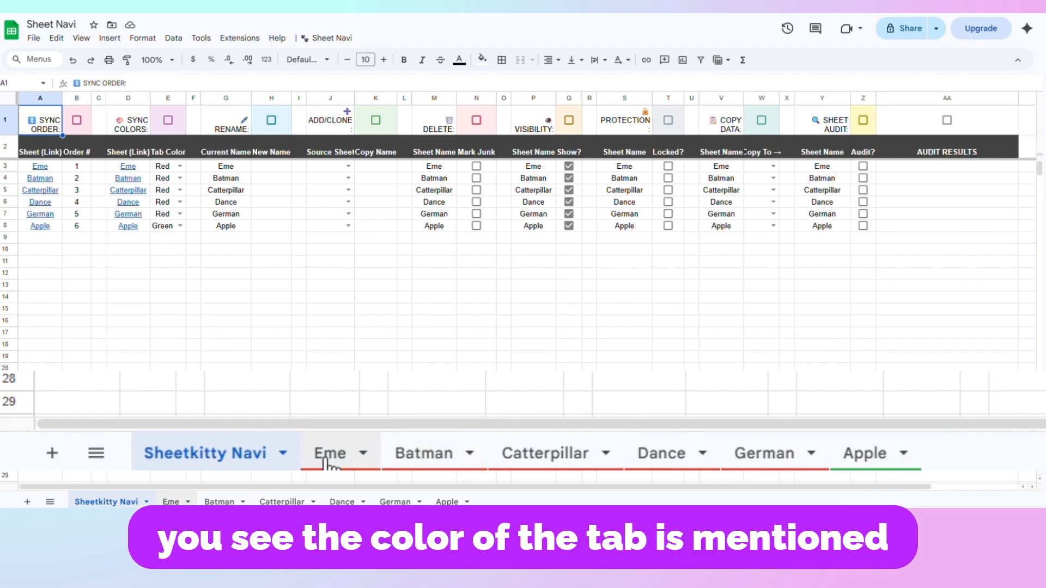
- Set the tab color of Eme, Catterpillar and Apple to Blue and sync the colors
{"action": "left_click", "coordinate": [180, 166]}
{"action": "left_click", "coordinate": [175, 214]}
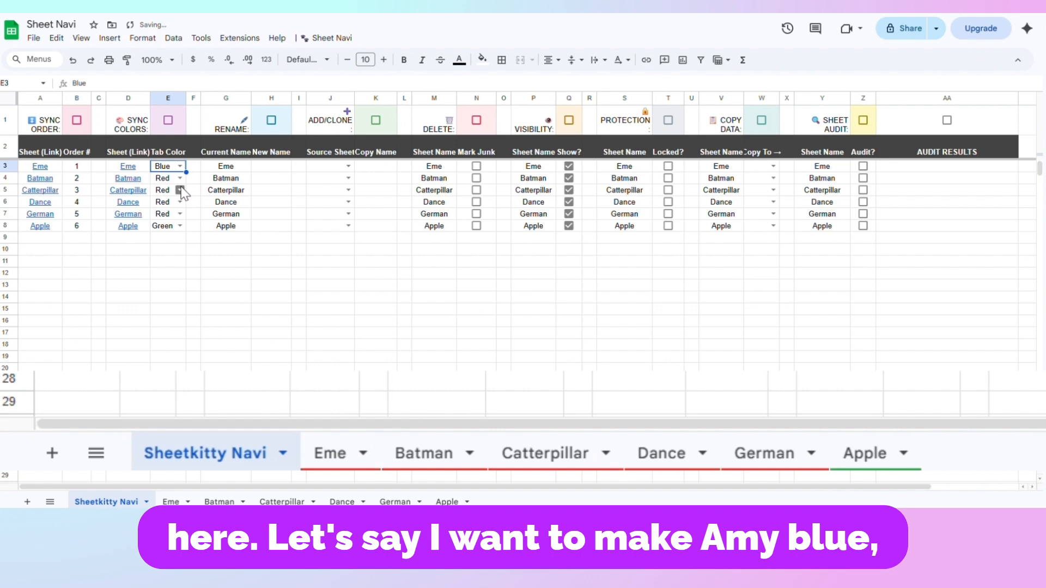
{"action": "key", "text": "ctrl+c"}
{"action": "left_click", "coordinate": [172, 191]}
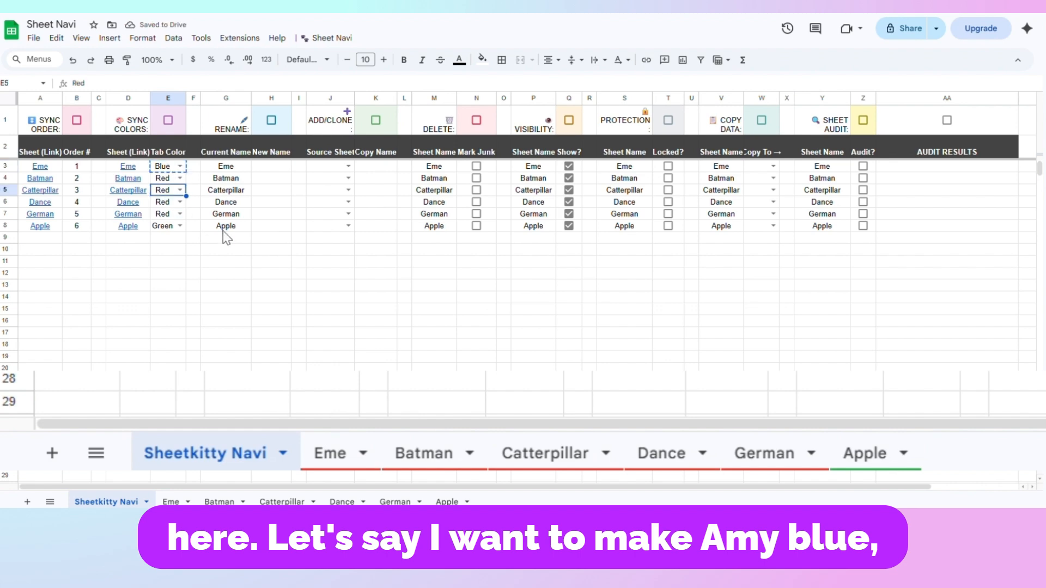
{"action": "key", "text": "ctrl+v"}
{"action": "left_click", "coordinate": [166, 226]}
{"action": "key", "text": "ctrl+v"}
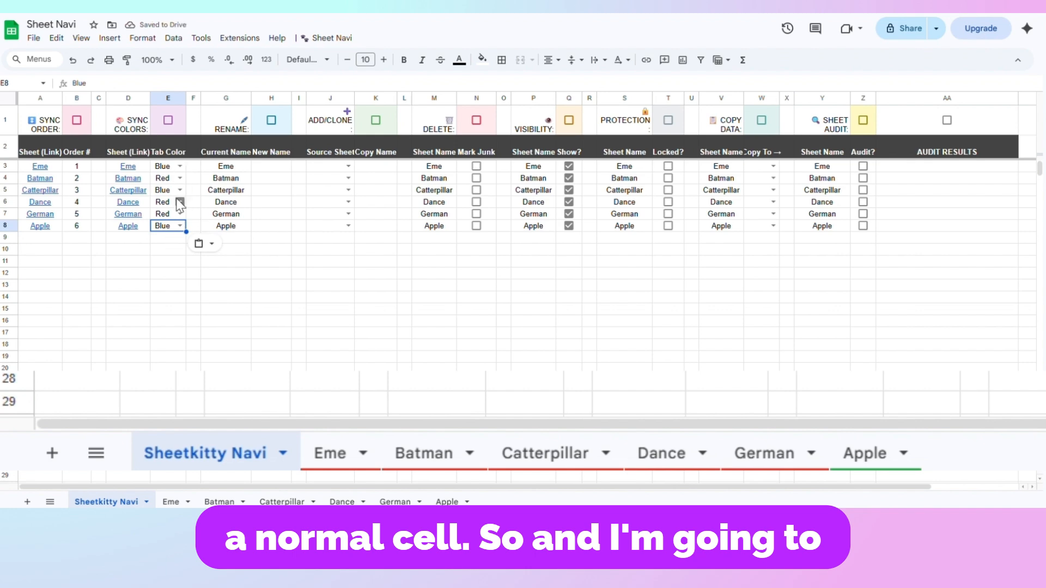
{"action": "left_click", "coordinate": [169, 121]}
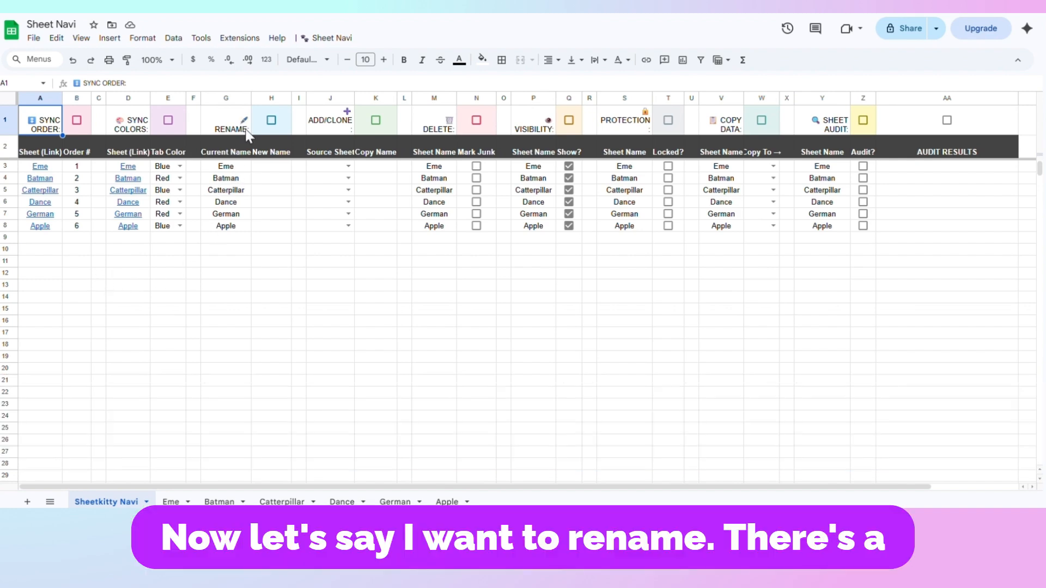
- Enter the new names Emily for Eme, Bat for Batman and Cat for Catterpillar in the rename section
{"action": "left_click", "coordinate": [284, 167]}
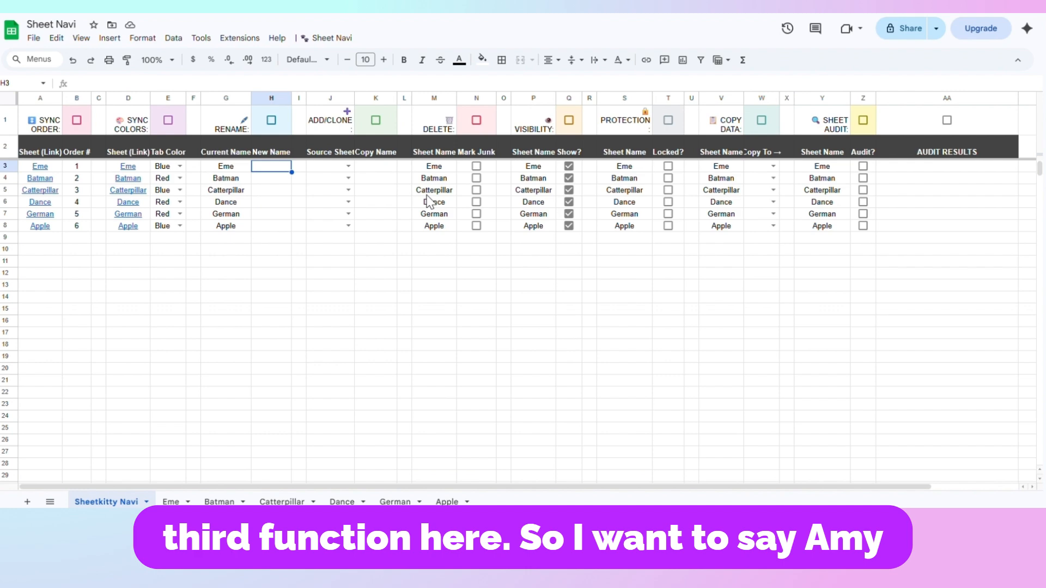
{"action": "type", "text": "Emi"}
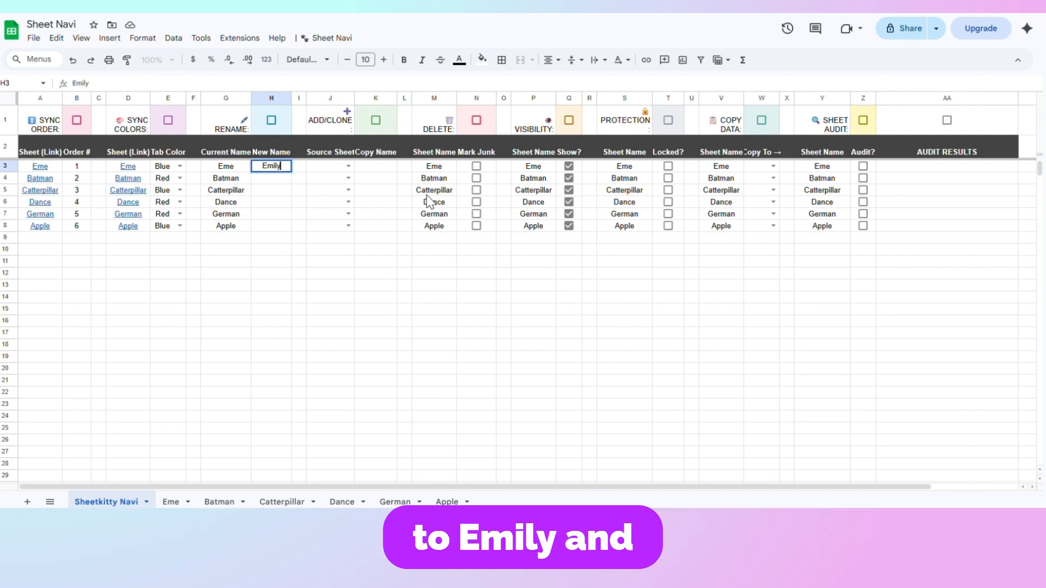
{"action": "type", "text": "ly"}
{"action": "left_click", "coordinate": [256, 181]}
{"action": "type", "text": "Bat"}
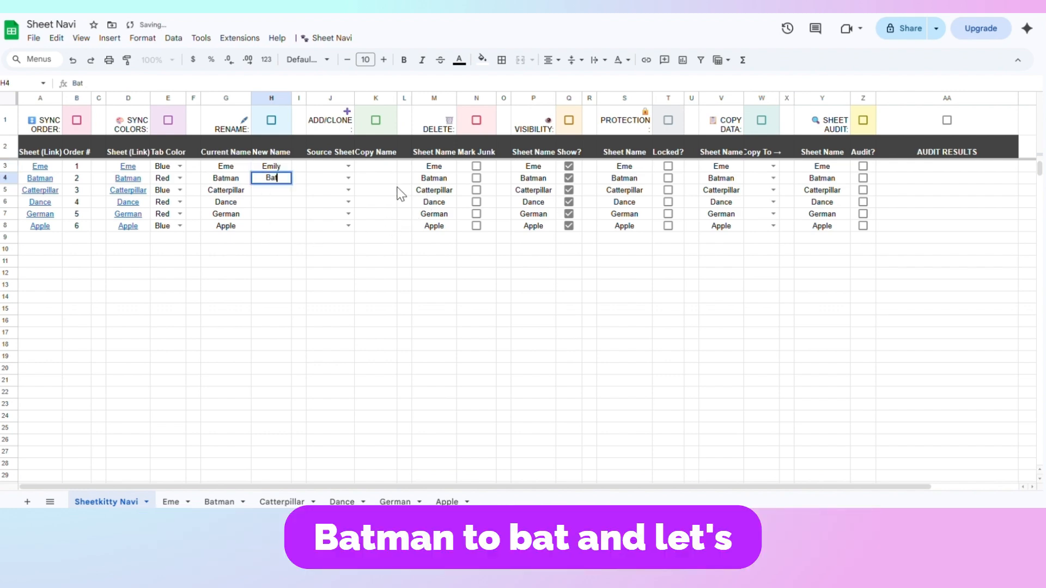
{"action": "key", "text": "Return"}
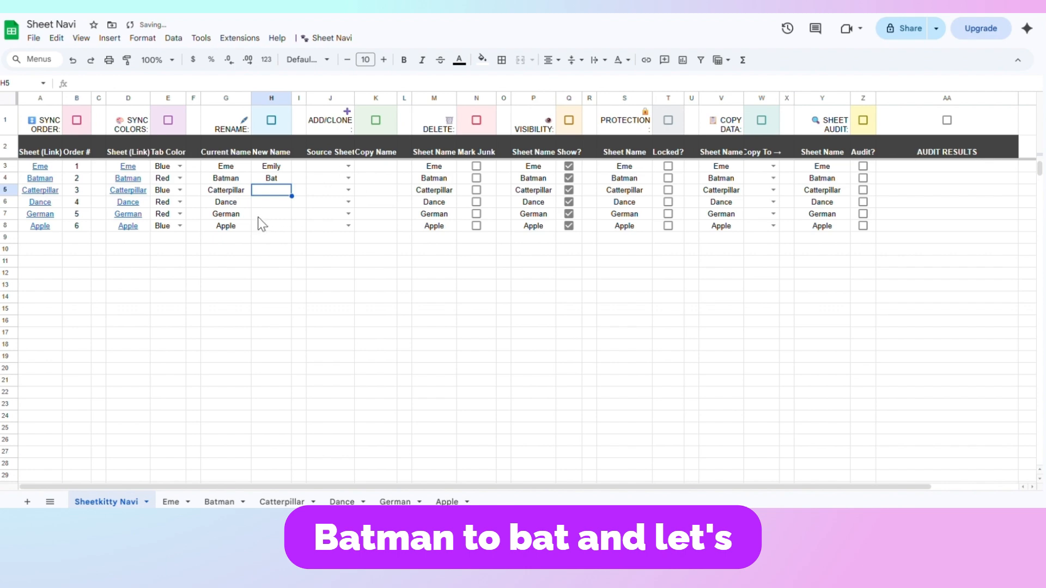
{"action": "type", "text": "Cat"}
{"action": "key", "text": "Return"}
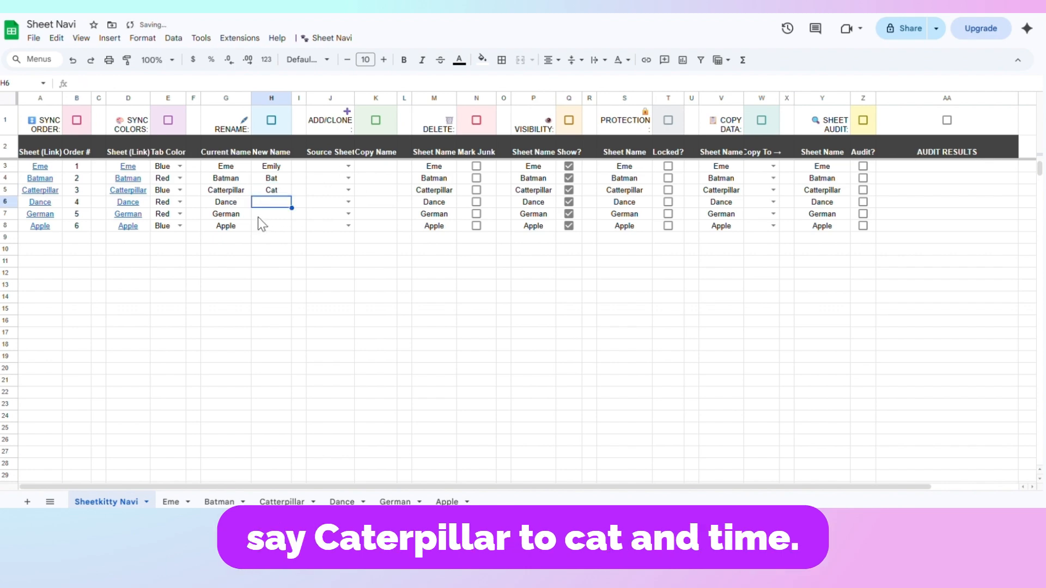
- Enter the new names Dana for Dance, Granny for German and App for Apple, and run the rename
{"action": "type", "text": "Dana"}
{"action": "key", "text": "Return"}
{"action": "type", "text": "Gr"}
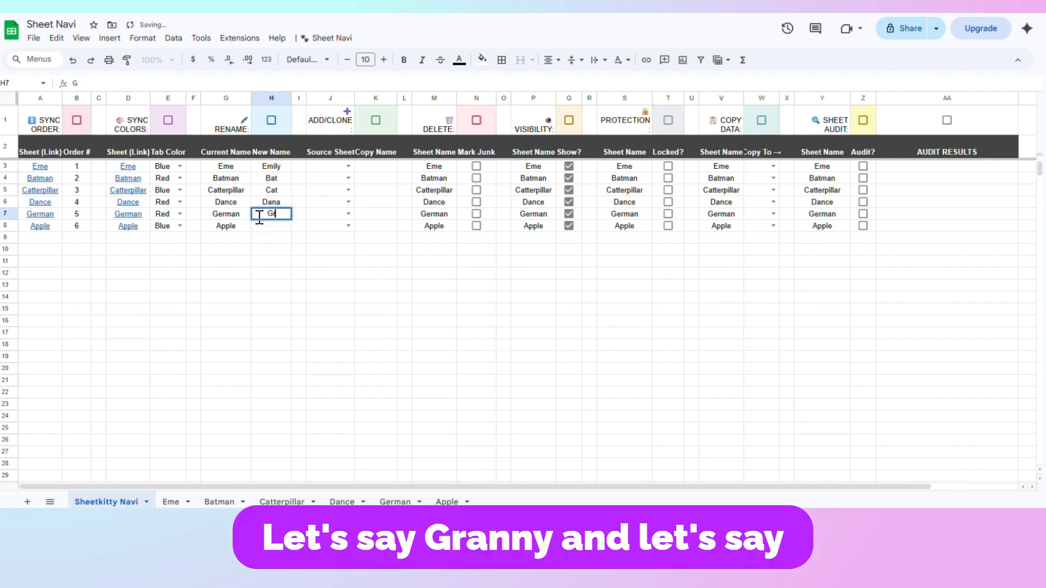
{"action": "type", "text": "anny"}
{"action": "key", "text": "Return"}
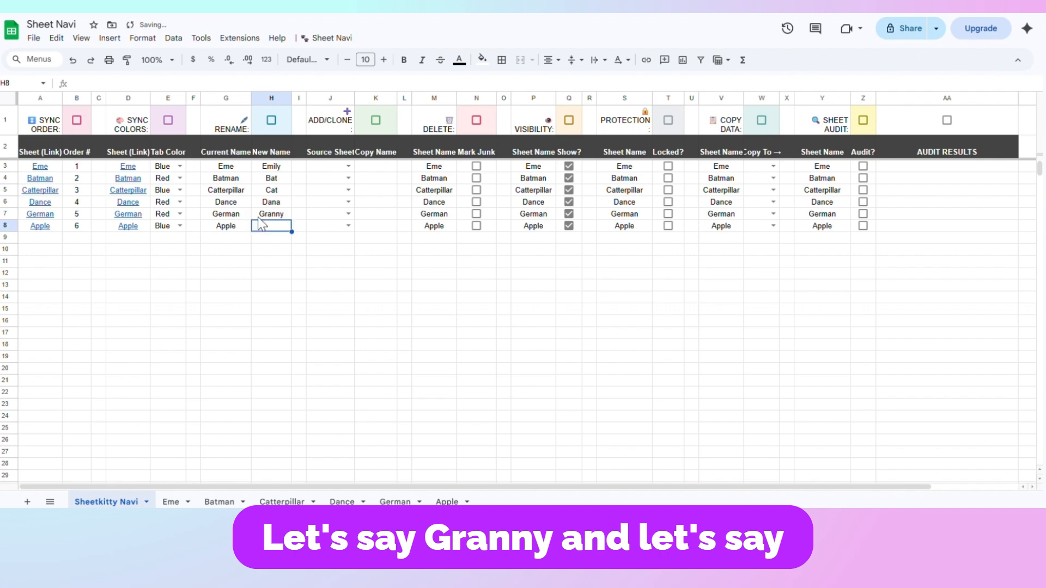
{"action": "type", "text": "App"}
{"action": "key", "text": "Return"}
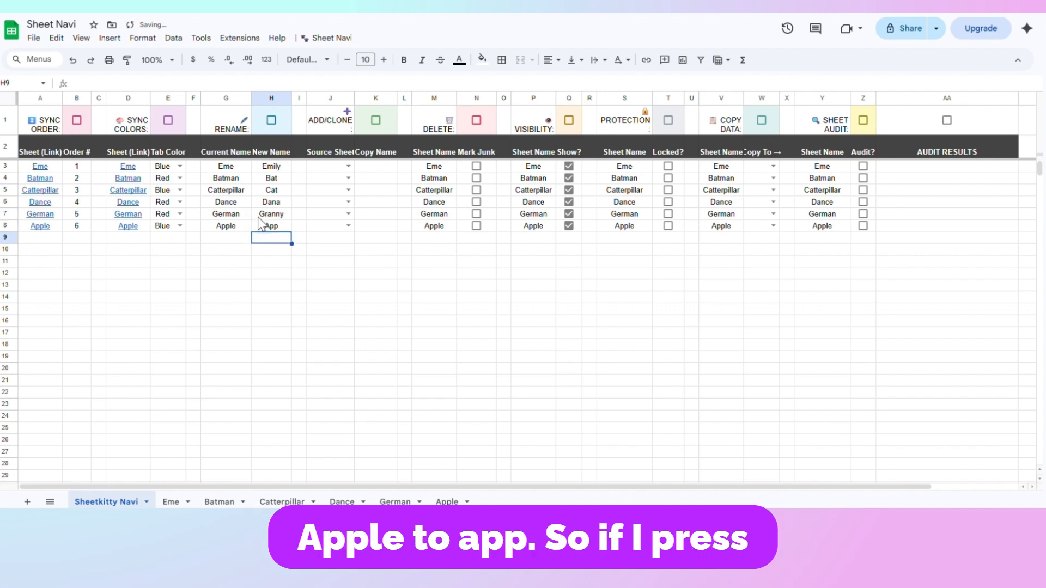
{"action": "left_click", "coordinate": [272, 119]}
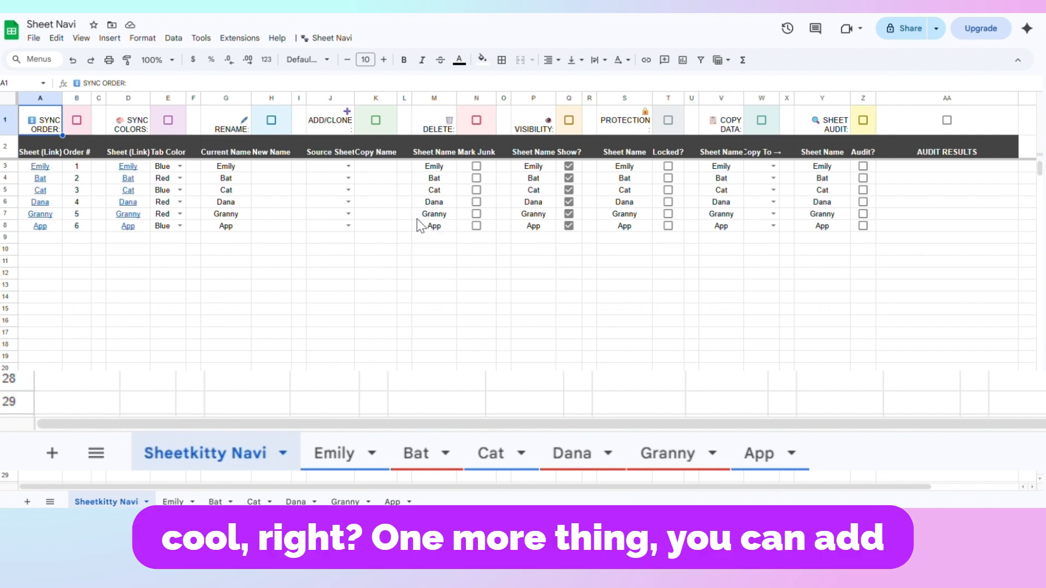
- Add a new blank sheet named test through the hub's add/clone section
{"action": "left_click", "coordinate": [348, 163]}
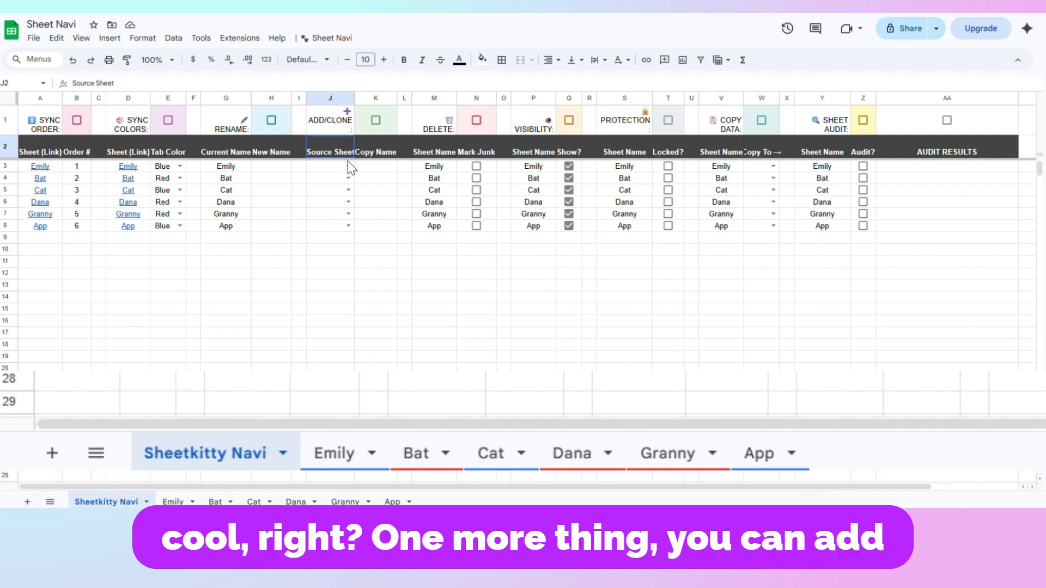
{"action": "left_click", "coordinate": [348, 165]}
{"action": "left_click", "coordinate": [349, 182]}
{"action": "left_click", "coordinate": [381, 170]}
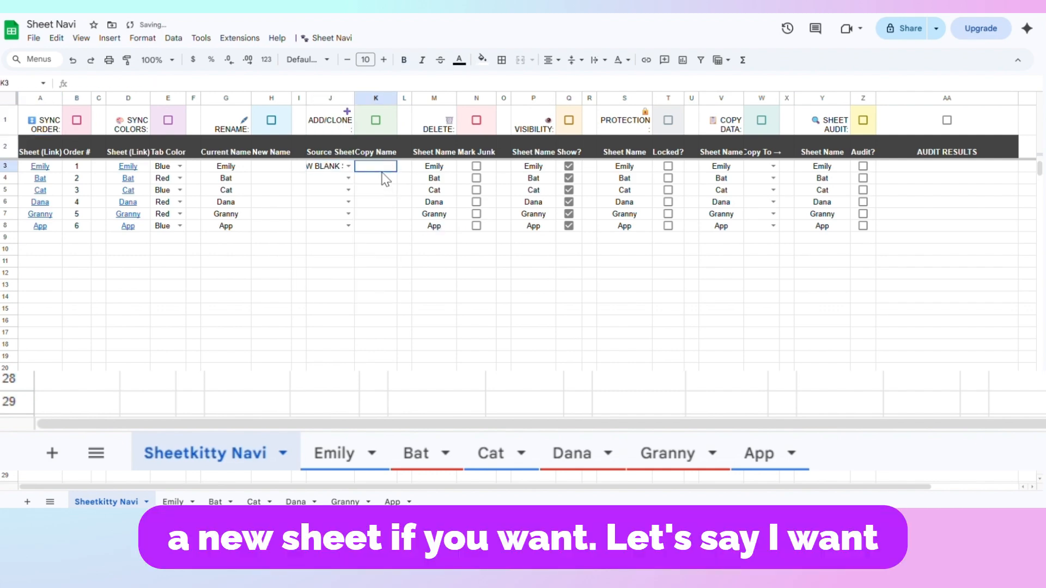
{"action": "type", "text": "test"}
{"action": "left_click", "coordinate": [376, 121]}
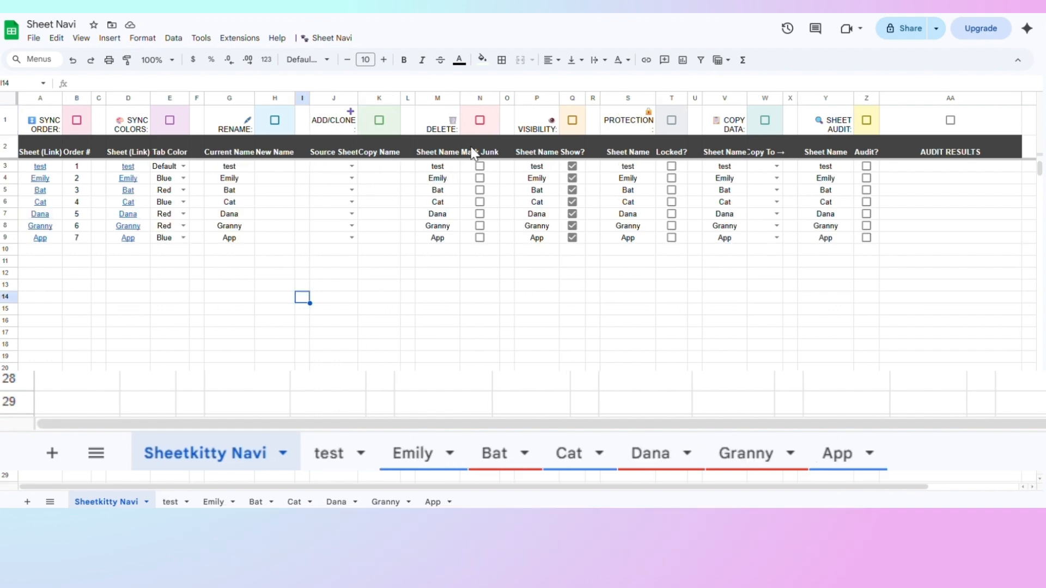
- Mark the test sheet as junk and delete it through the hub
{"action": "left_click", "coordinate": [479, 166]}
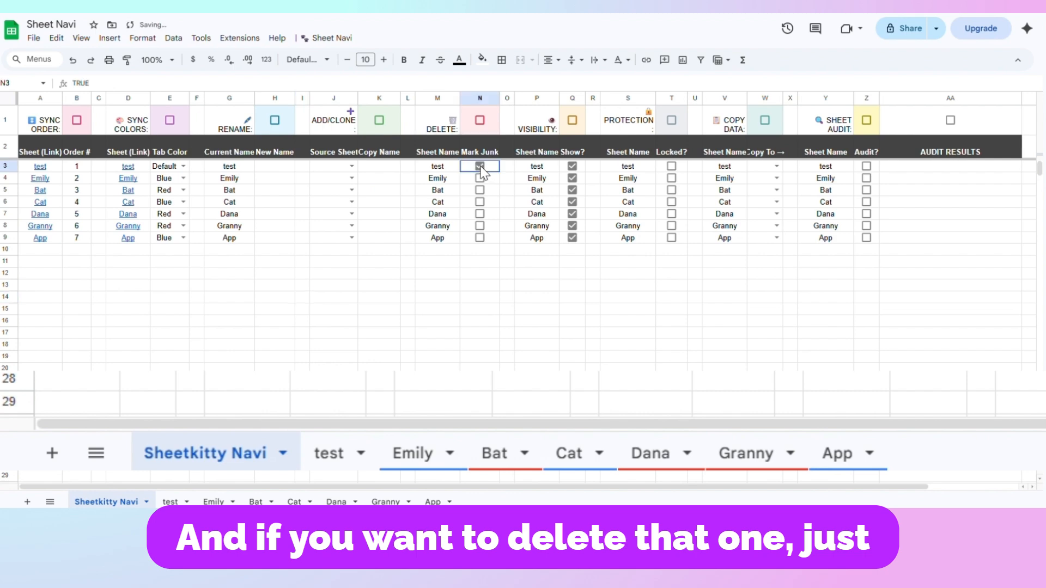
{"action": "left_click", "coordinate": [479, 121]}
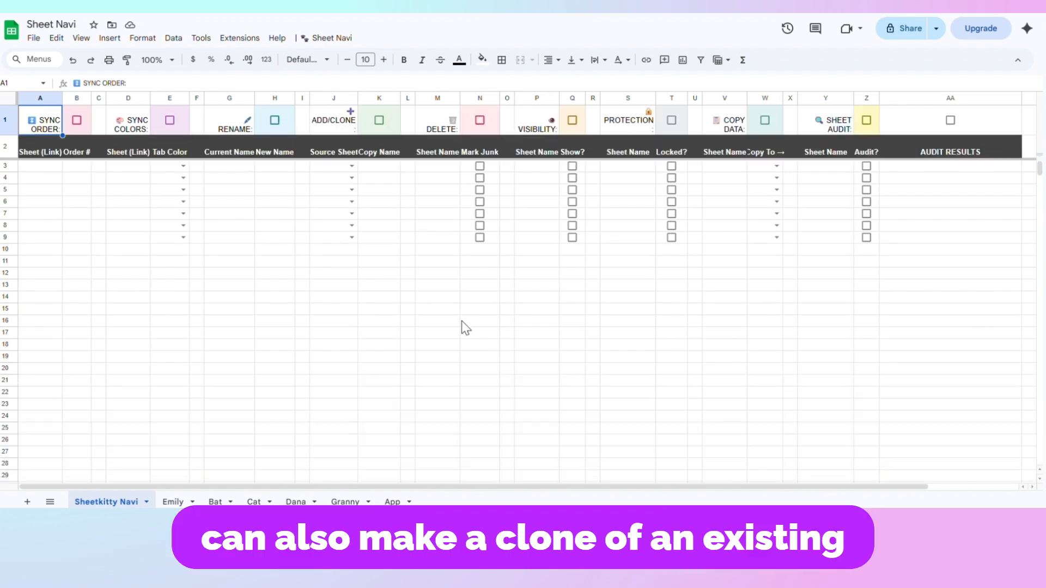
- Look at the contents of the Emily sheet and return to the Sheetkitty Navi hub
{"action": "left_click", "coordinate": [172, 502]}
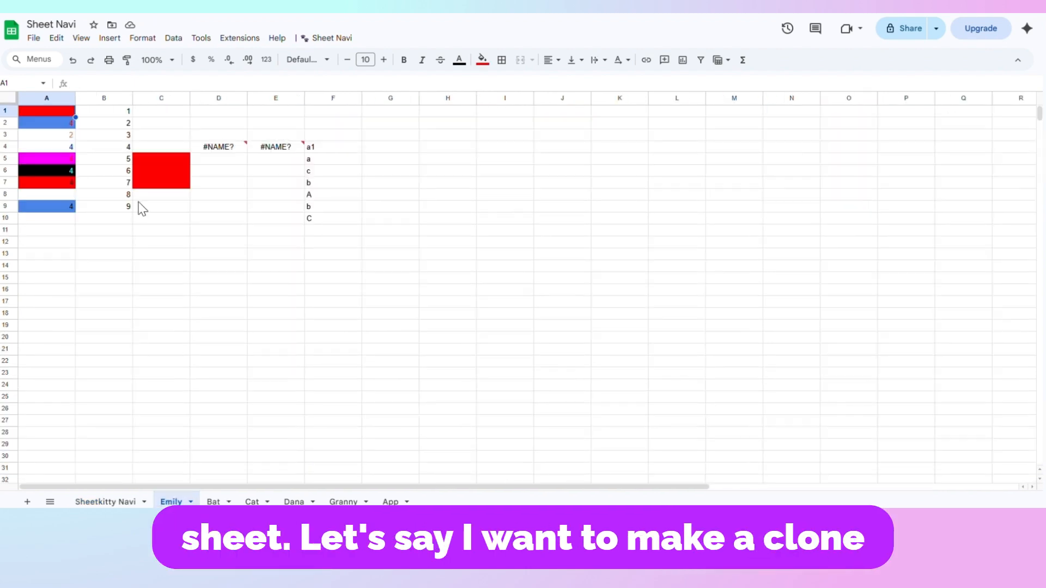
{"action": "left_click", "coordinate": [111, 499]}
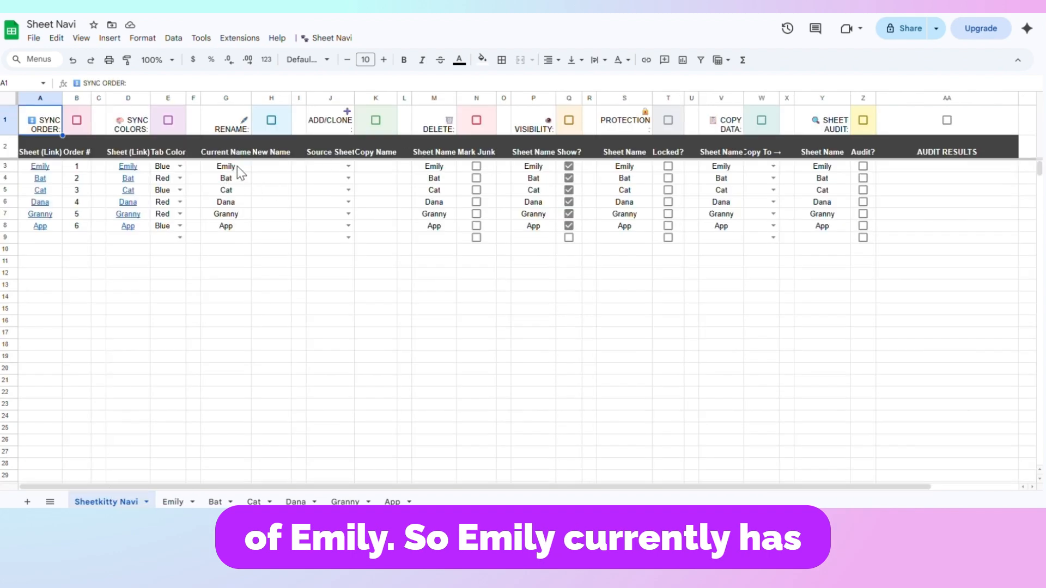
- Clear the cells with broken formulas in range D2:E5 on the Emily sheet
{"action": "left_click", "coordinate": [172, 501]}
{"action": "left_click_drag", "start_coordinate": [229, 147], "coordinate": [224, 220]}
{"action": "left_click_drag", "start_coordinate": [223, 124], "coordinate": [276, 171]}
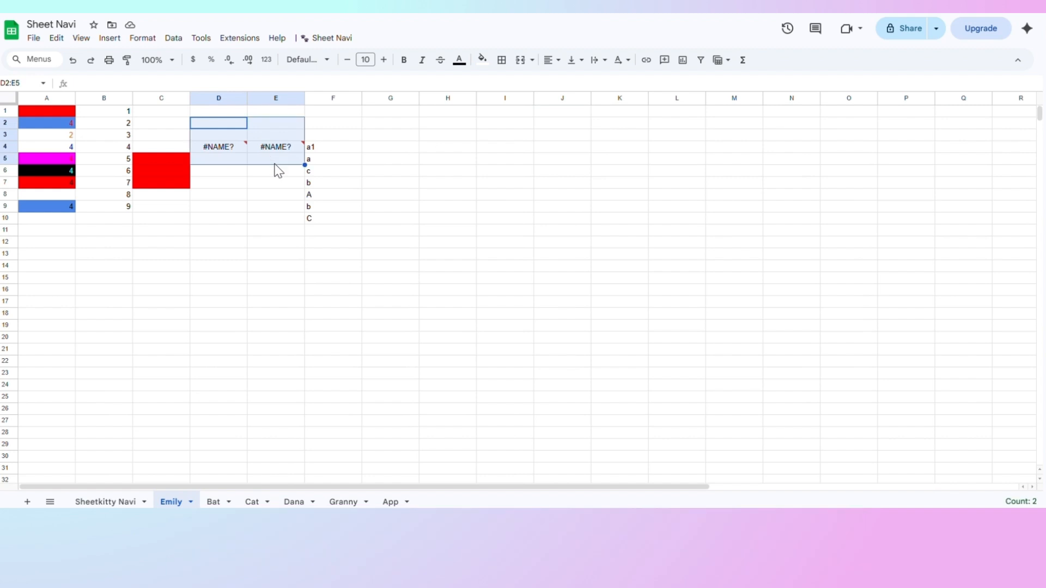
{"action": "key", "text": "Delete"}
{"action": "left_click", "coordinate": [303, 289]}
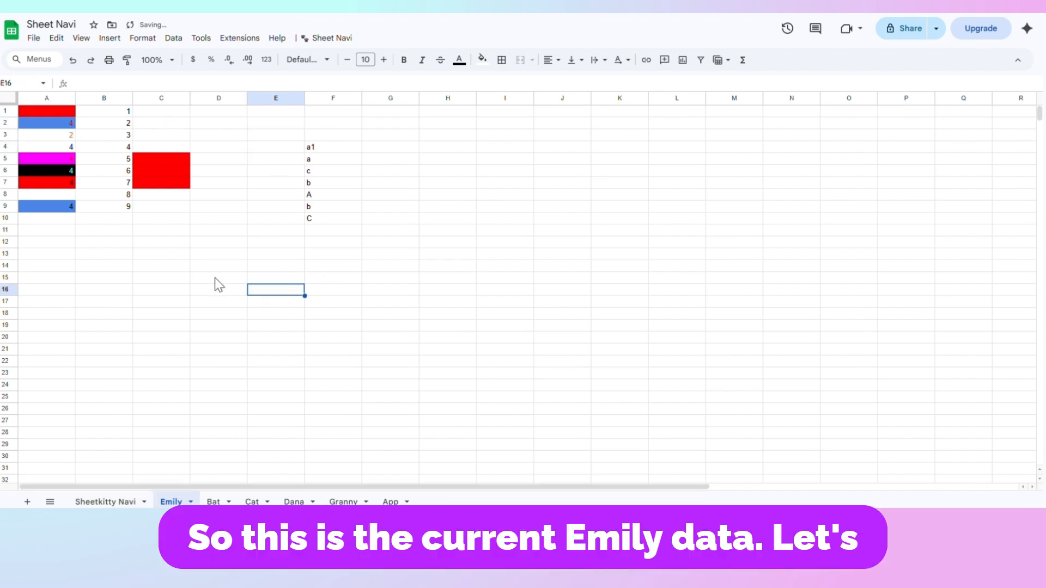
- Clone the Emily sheet as a new sheet named eva through the Sheetkitty Navi hub's add/clone section
{"action": "left_click", "coordinate": [106, 501]}
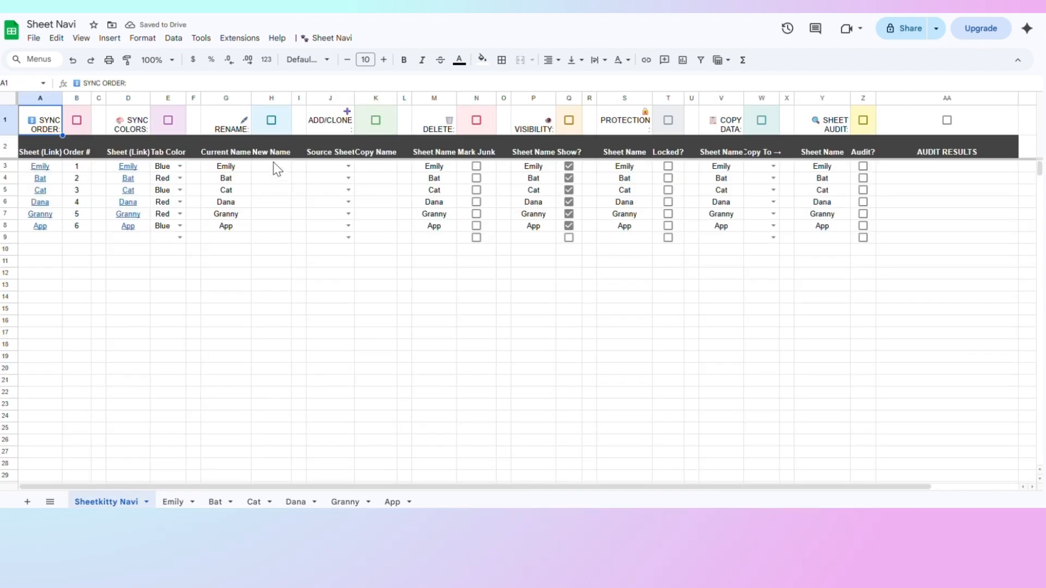
{"action": "left_click", "coordinate": [346, 167]}
{"action": "left_click", "coordinate": [344, 191]}
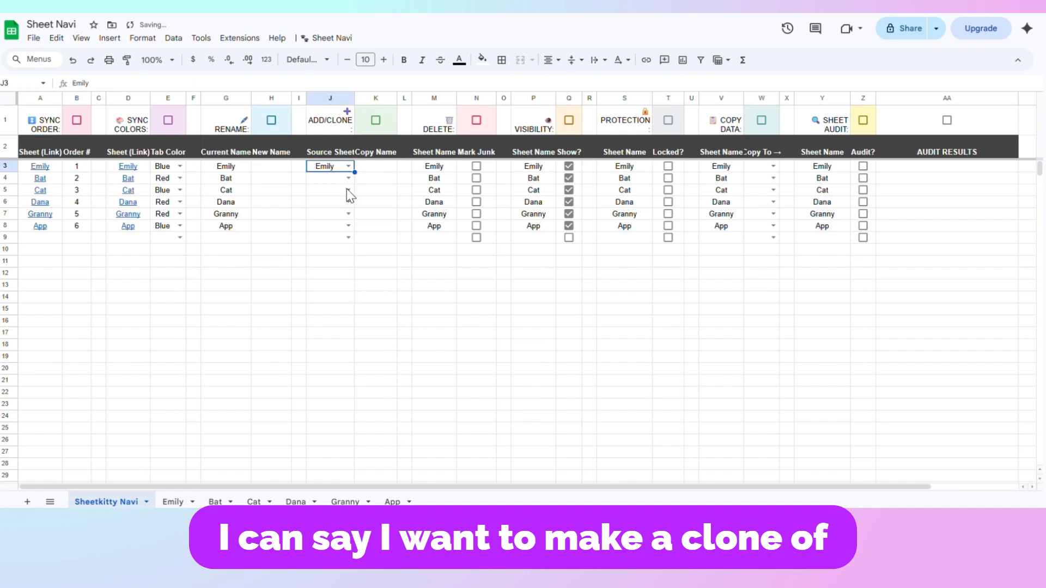
{"action": "left_click", "coordinate": [375, 168]}
{"action": "type", "text": "e"}
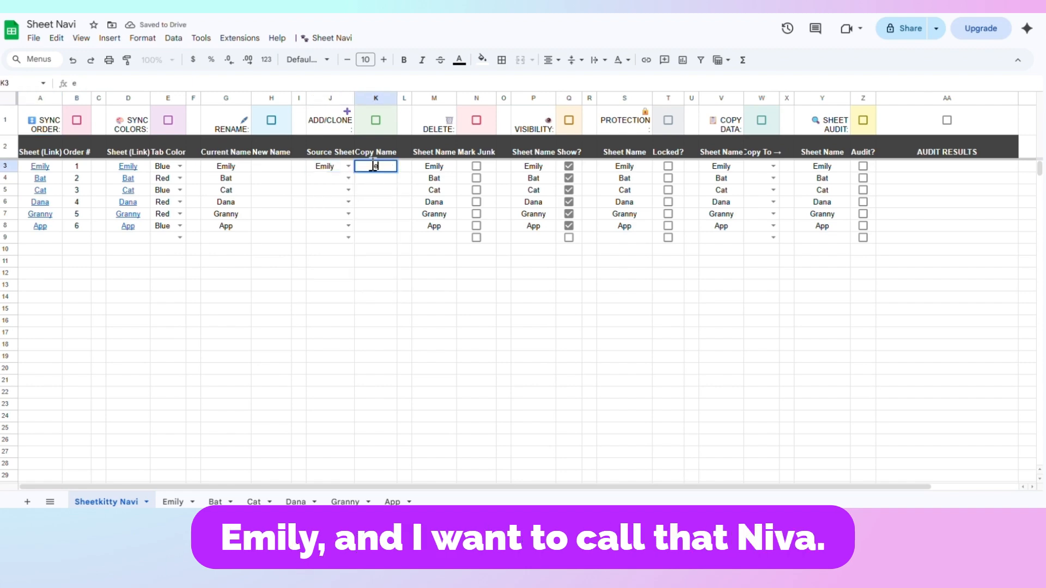
{"action": "type", "text": "va"}
{"action": "key", "text": "Return"}
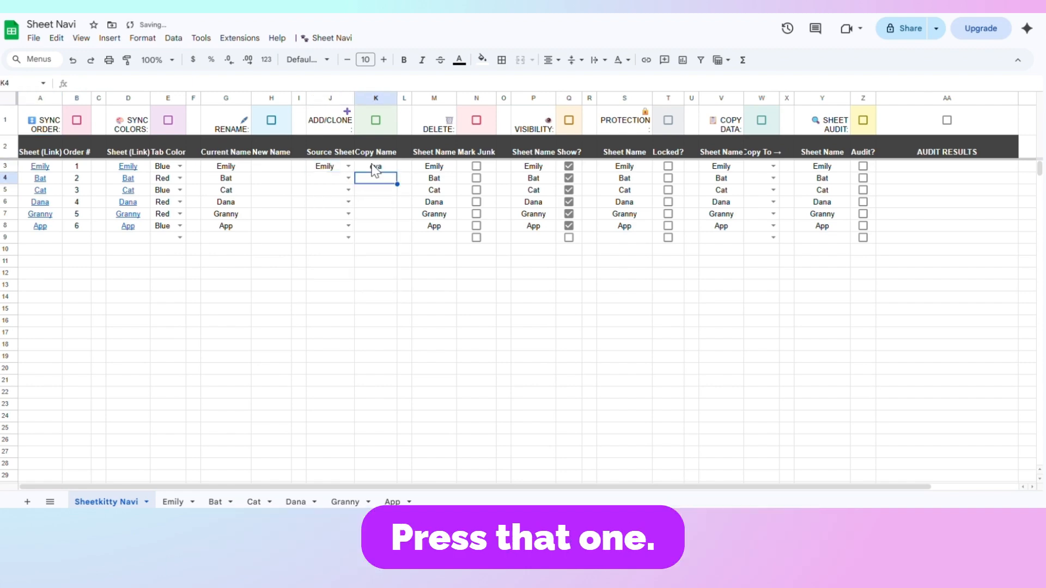
{"action": "left_click", "coordinate": [376, 120]}
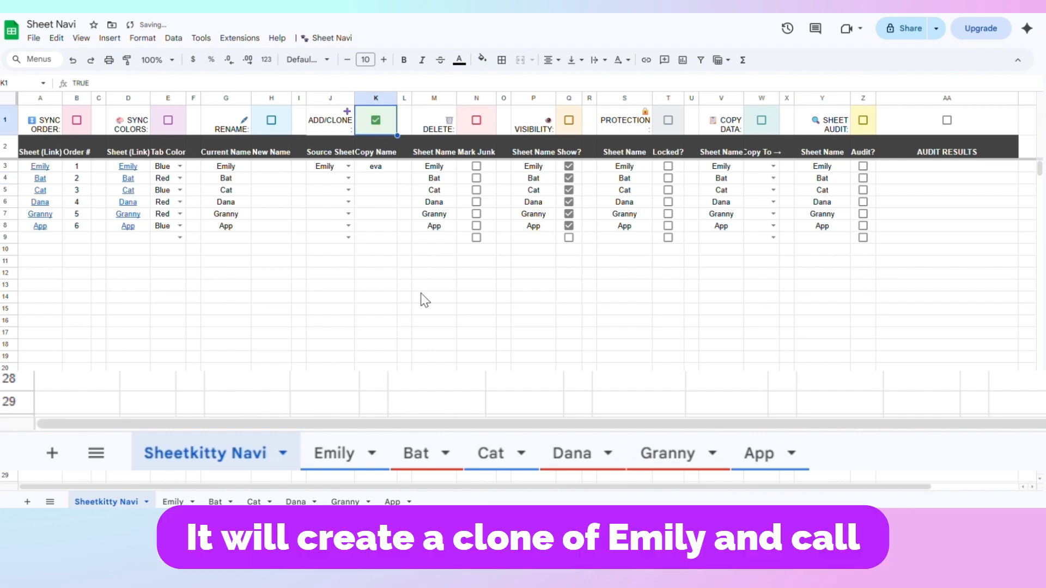
- Compare the contents of the eva sheet with the Emily sheet and return to the hub
{"action": "left_click", "coordinate": [432, 502]}
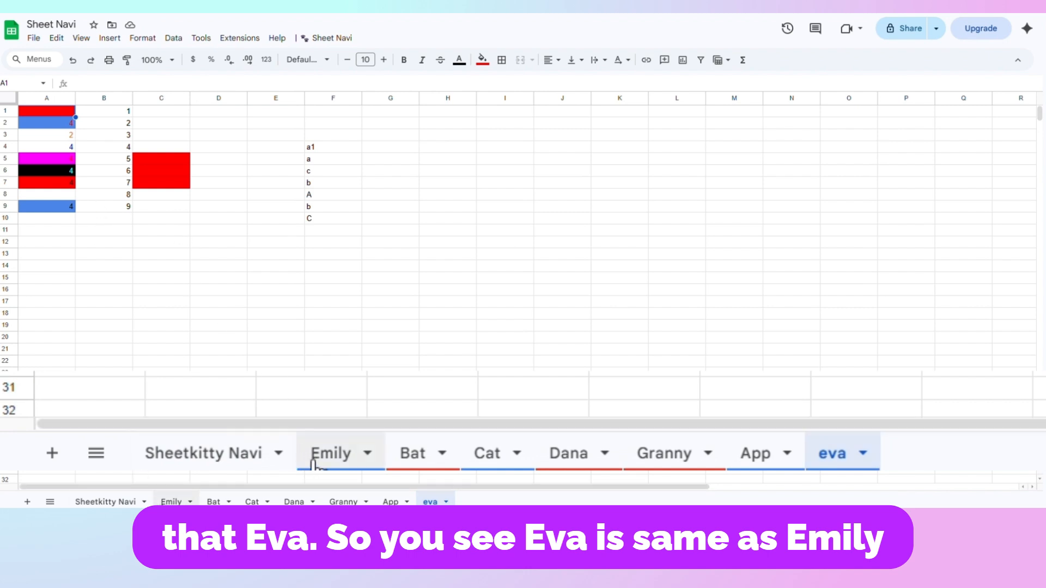
{"action": "left_click", "coordinate": [166, 501]}
{"action": "left_click", "coordinate": [109, 501]}
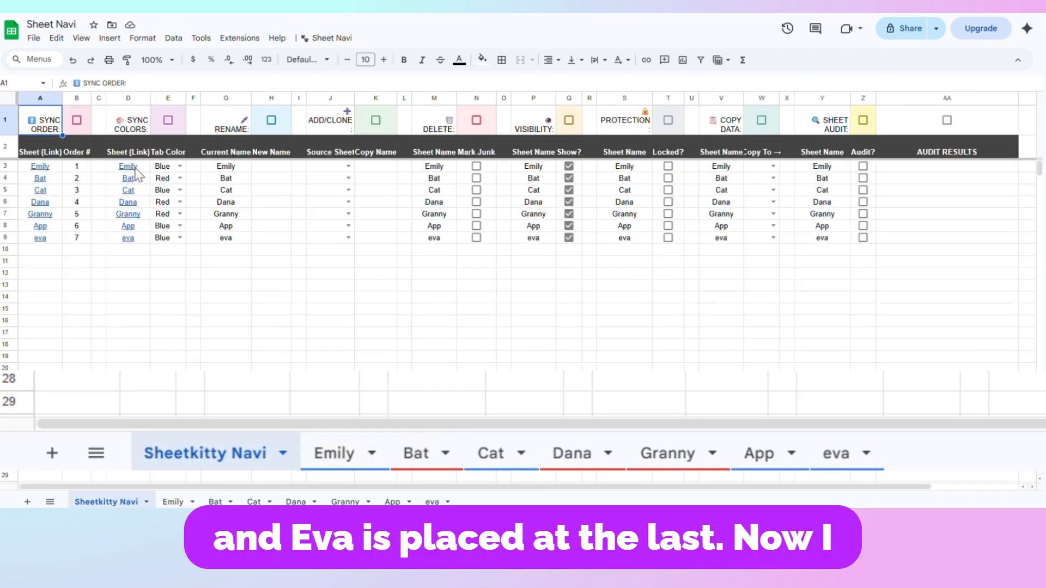
- Set the eva sheet's order number to 1 and sync the sheet order
{"action": "left_click", "coordinate": [82, 237]}
{"action": "type", "text": "1"}
{"action": "left_click", "coordinate": [79, 321]}
{"action": "left_click", "coordinate": [77, 120]}
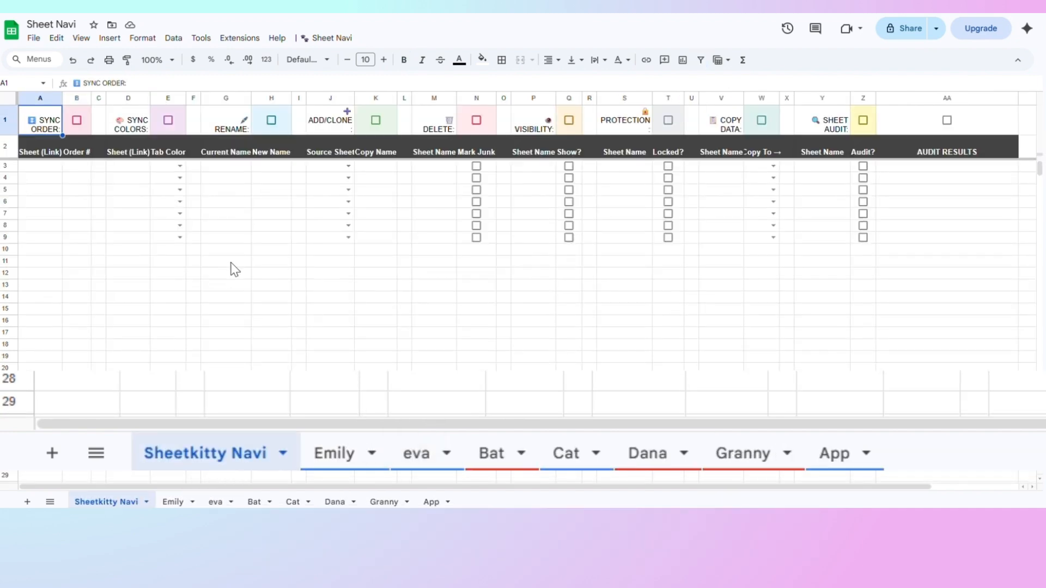
- Mark the eva sheet as junk and delete it through the hub
{"action": "left_click", "coordinate": [476, 178]}
{"action": "left_click", "coordinate": [474, 125]}
{"action": "key", "text": "space"}
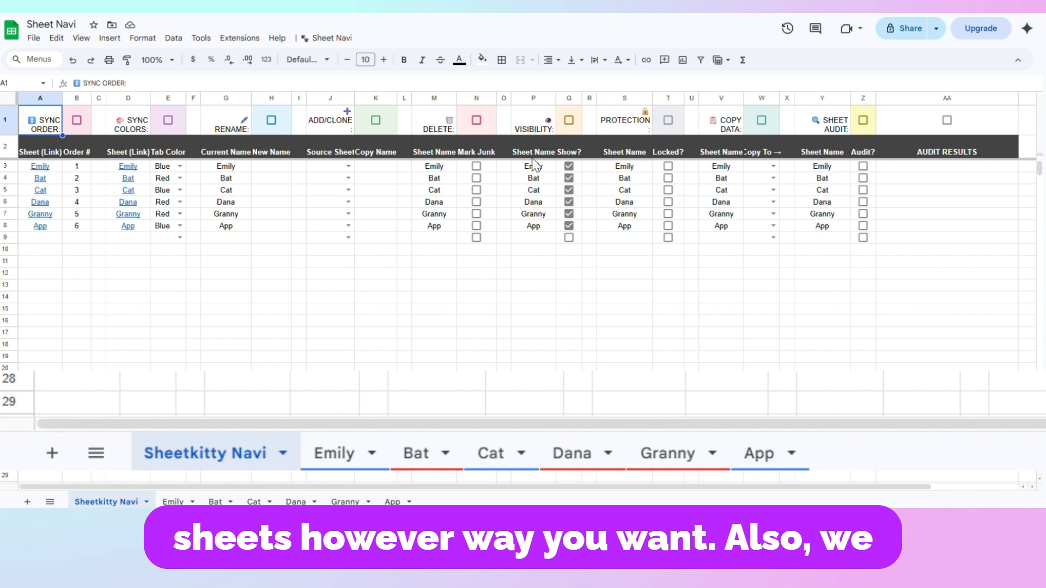
- Hide the Cat sheet through the hub's visibility section and show it again
{"action": "left_click", "coordinate": [569, 190]}
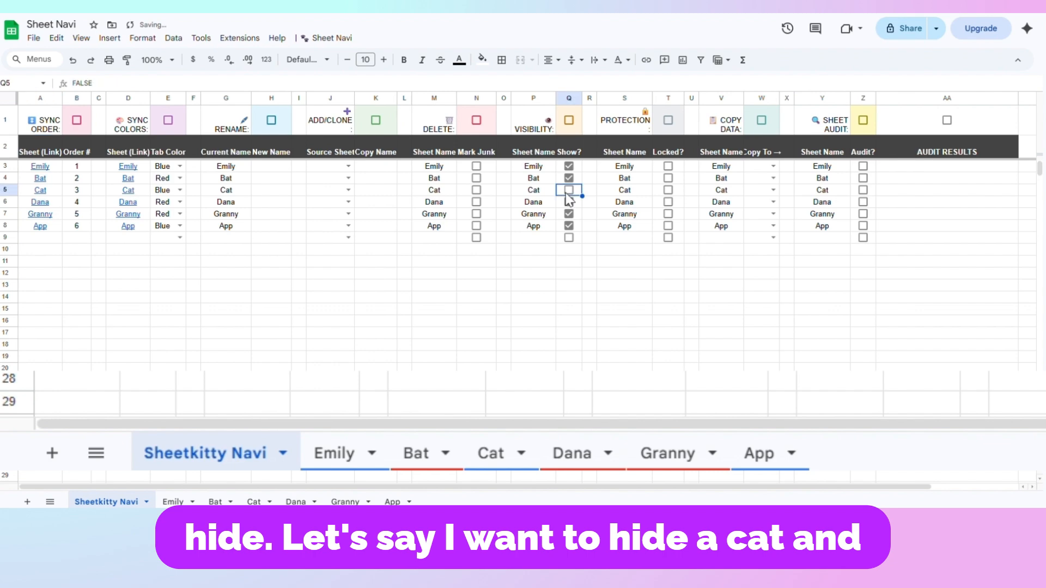
{"action": "left_click", "coordinate": [569, 120]}
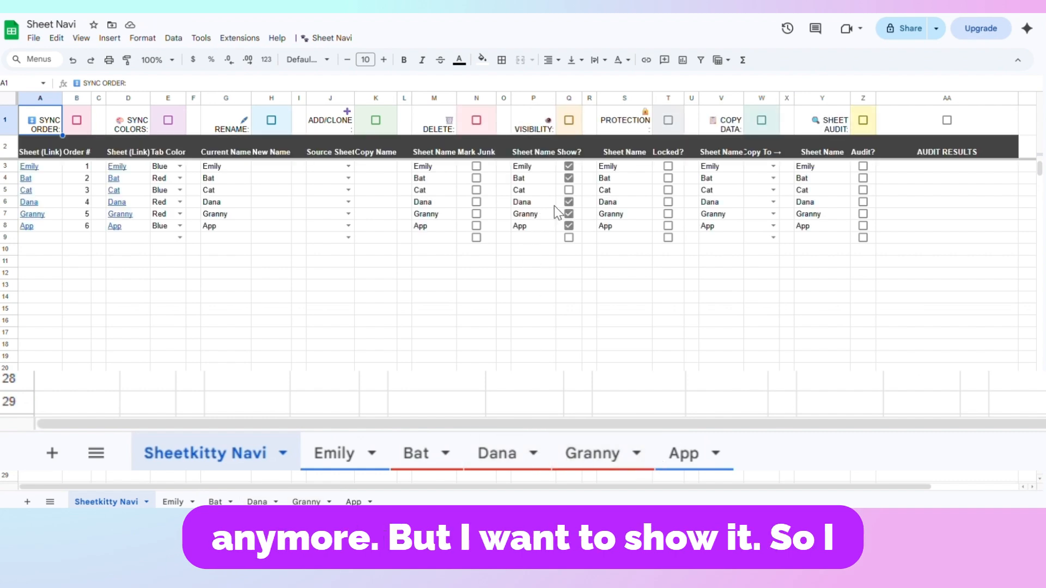
{"action": "left_click", "coordinate": [568, 190]}
{"action": "left_click", "coordinate": [569, 120]}
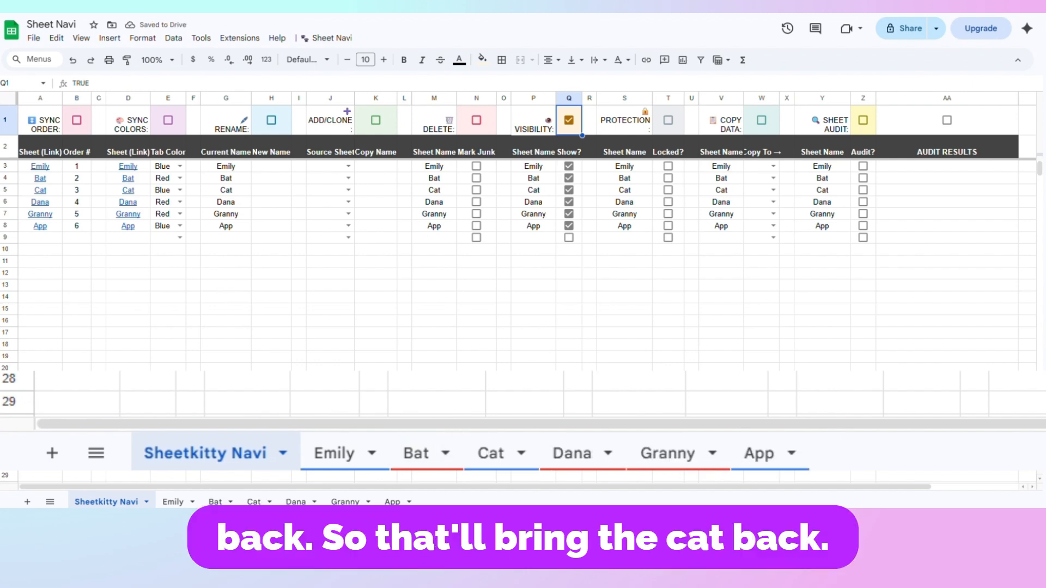
{"action": "left_click", "coordinate": [692, 293]}
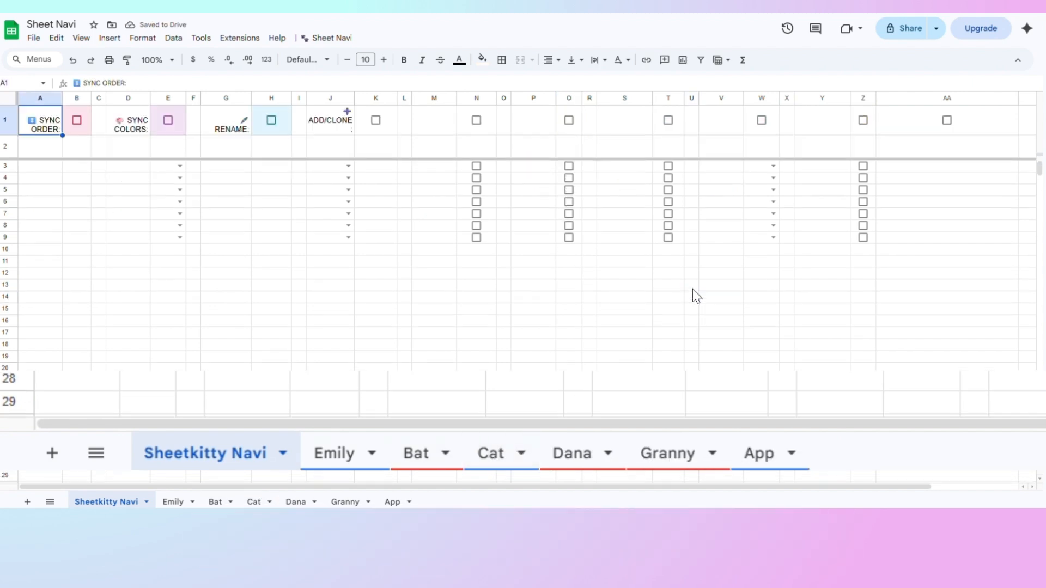
- Lock the Bat sheet through the hub's protection section and unlock it again
{"action": "left_click", "coordinate": [418, 454]}
{"action": "left_click", "coordinate": [169, 455]}
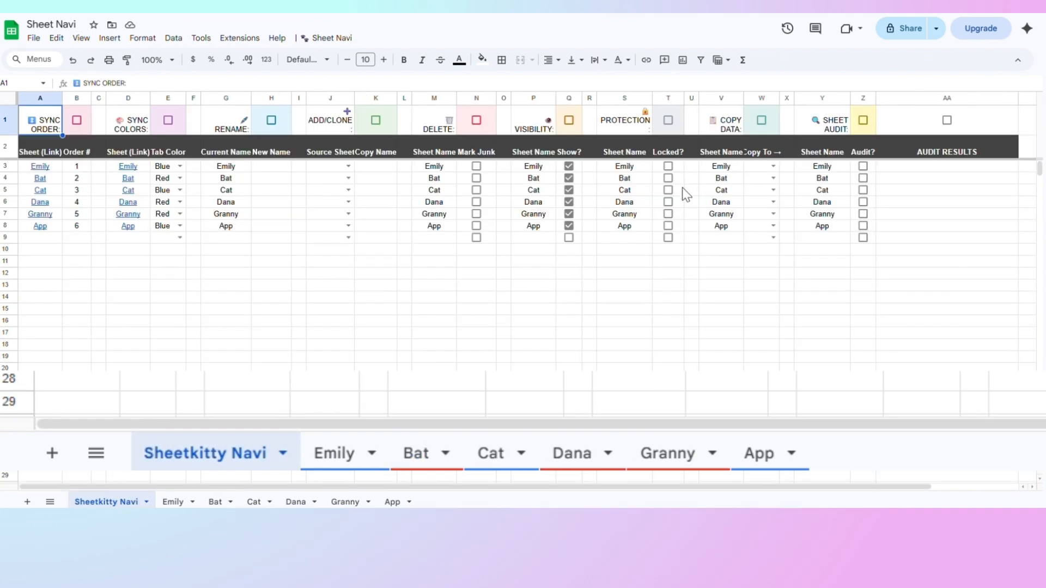
{"action": "left_click", "coordinate": [668, 178]}
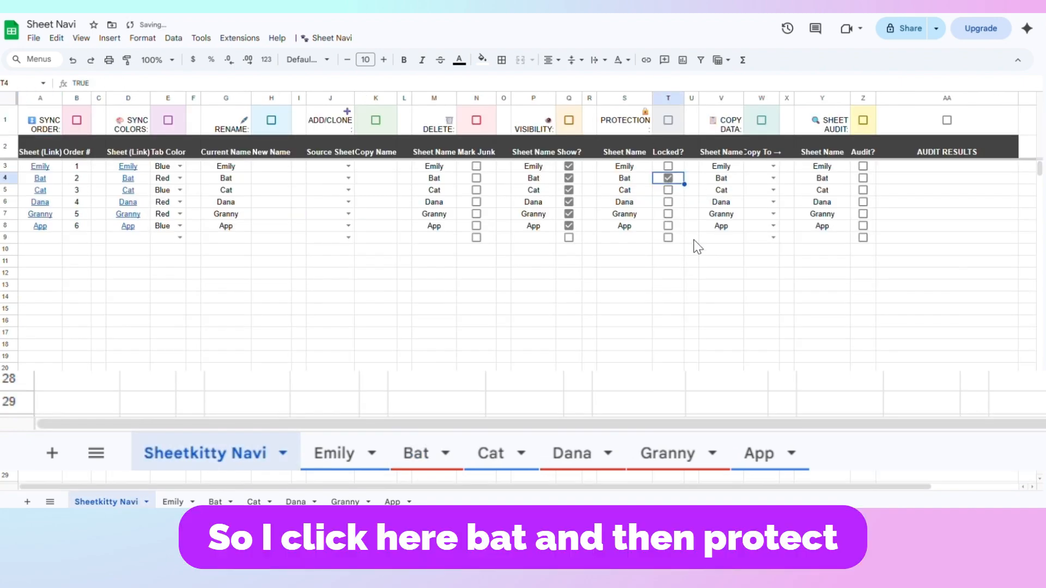
{"action": "left_click", "coordinate": [667, 120]}
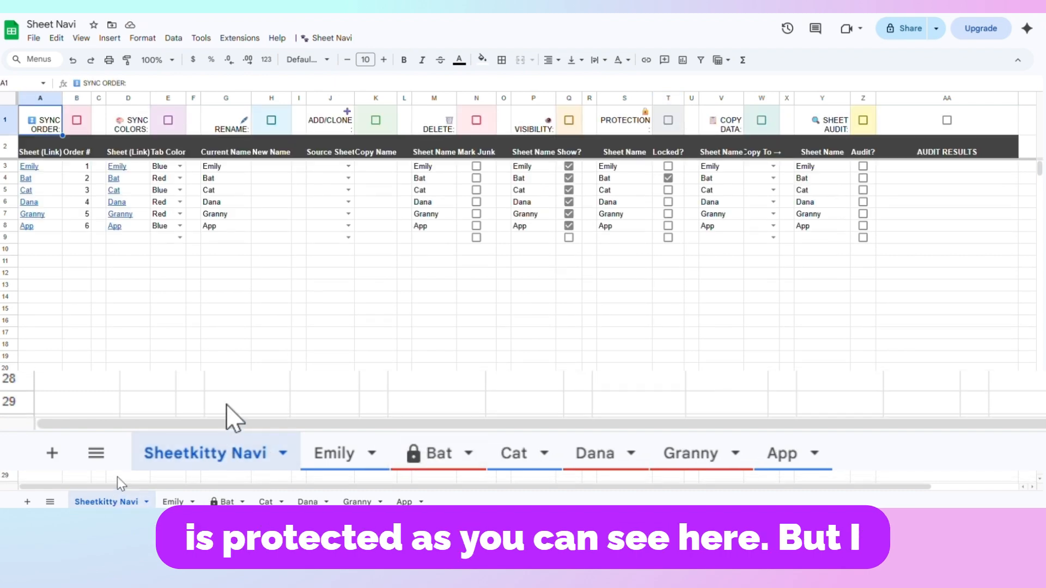
{"action": "left_click", "coordinate": [668, 177]}
{"action": "left_click", "coordinate": [667, 120]}
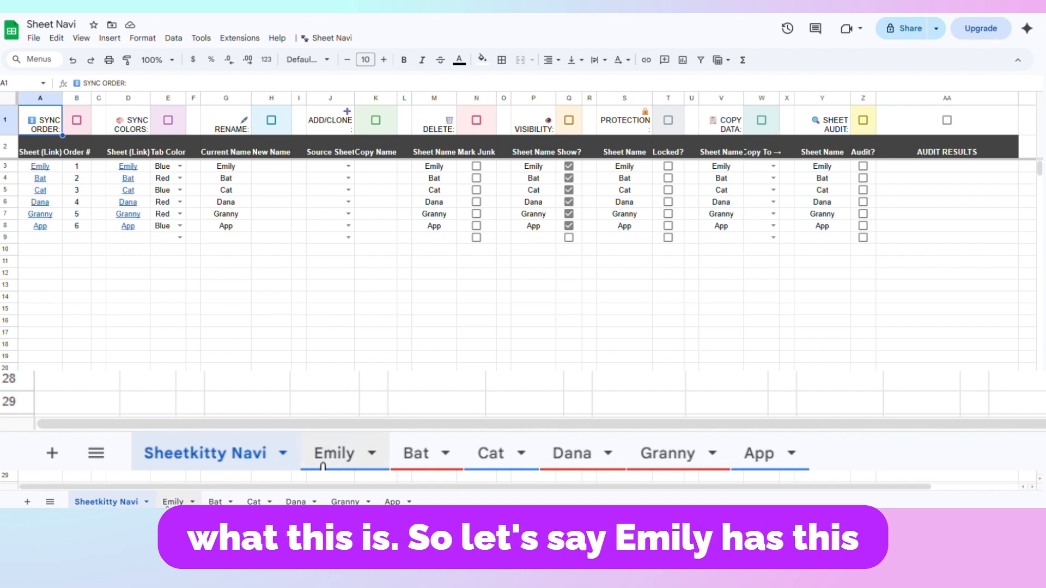
- View the current data on the Emily and Bat sheets and return to the hub
{"action": "left_click", "coordinate": [330, 457]}
{"action": "left_click", "coordinate": [416, 455]}
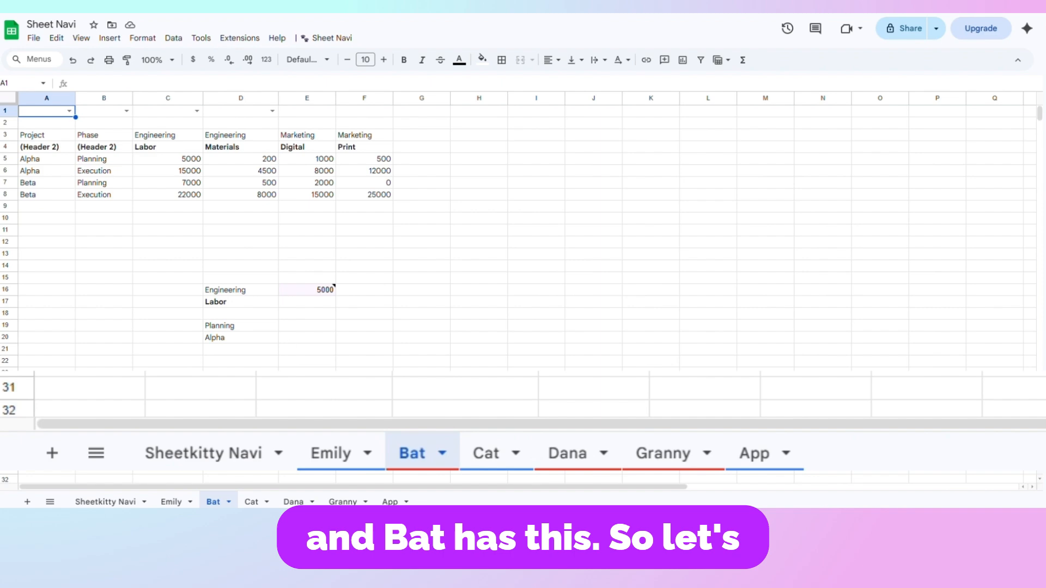
{"action": "left_click", "coordinate": [117, 502]}
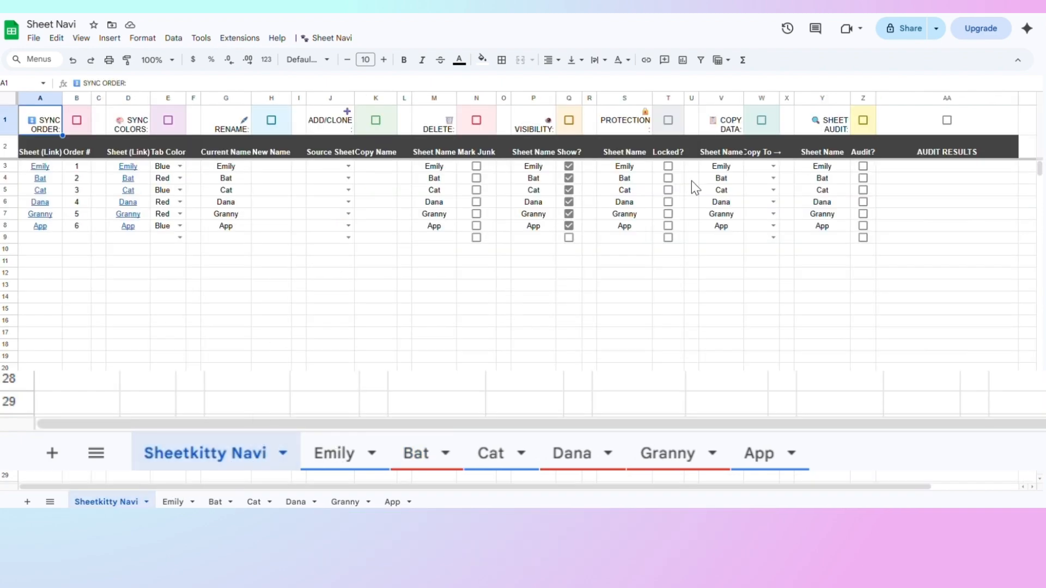
- Copy the Emily sheet's data to the Bat sheet through the hub's copy data section
{"action": "left_click", "coordinate": [766, 168]}
{"action": "left_click", "coordinate": [760, 192]}
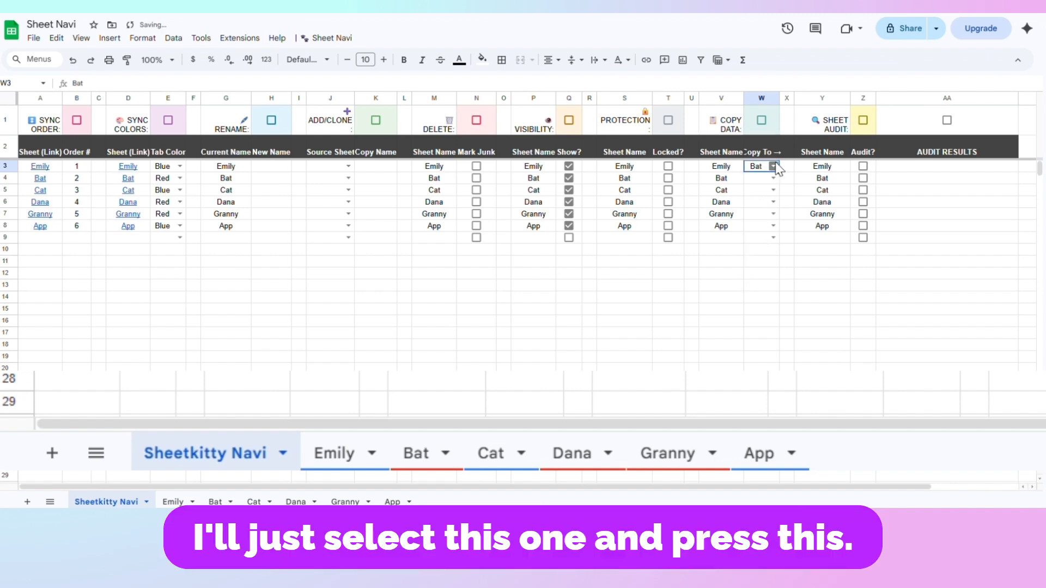
{"action": "left_click", "coordinate": [762, 121]}
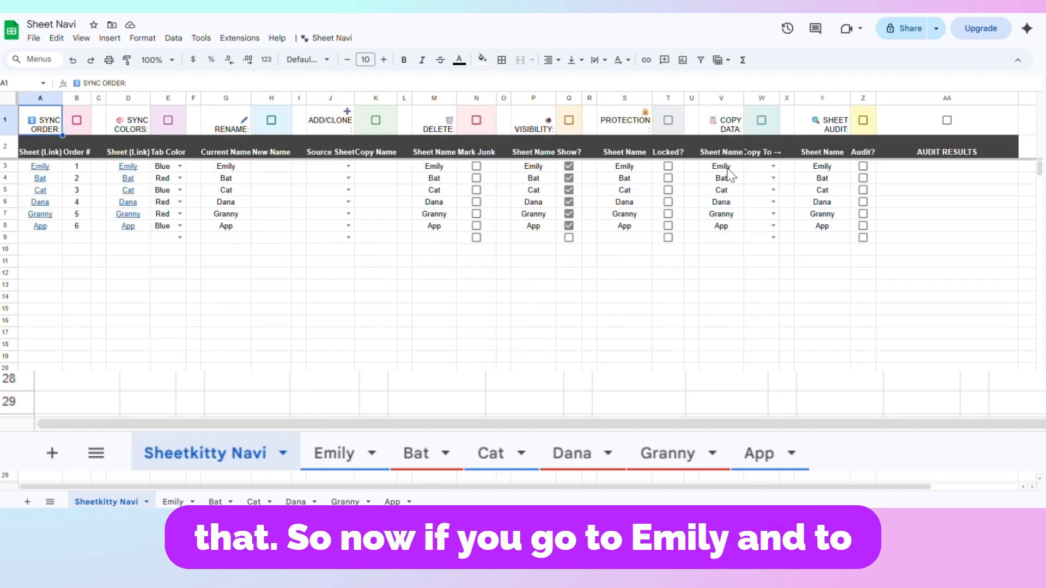
- Check the copied data on the Bat sheet against the Emily sheet and return to the hub
{"action": "left_click", "coordinate": [179, 500]}
{"action": "left_click", "coordinate": [212, 500]}
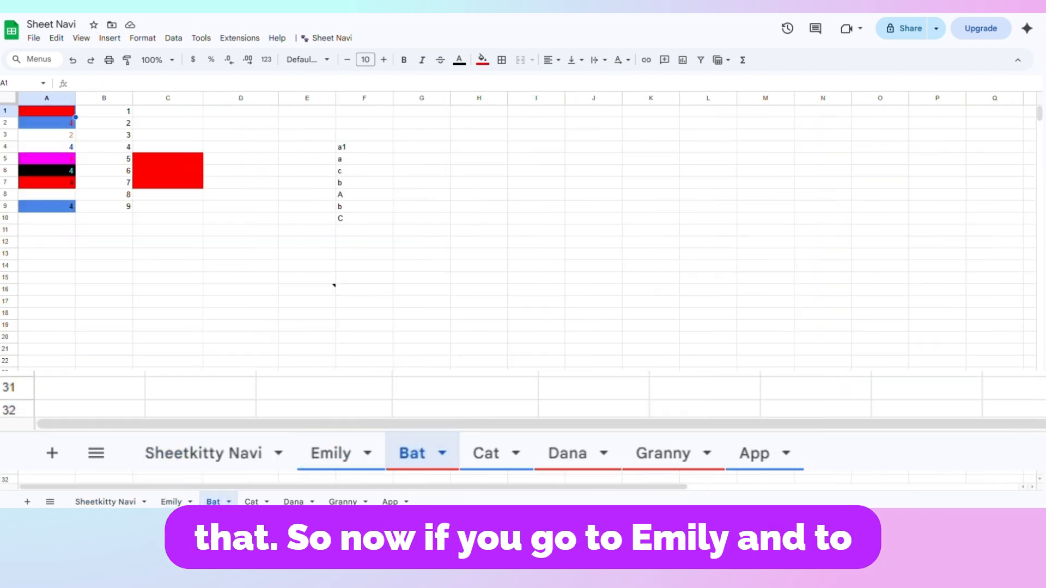
{"action": "left_click", "coordinate": [114, 500]}
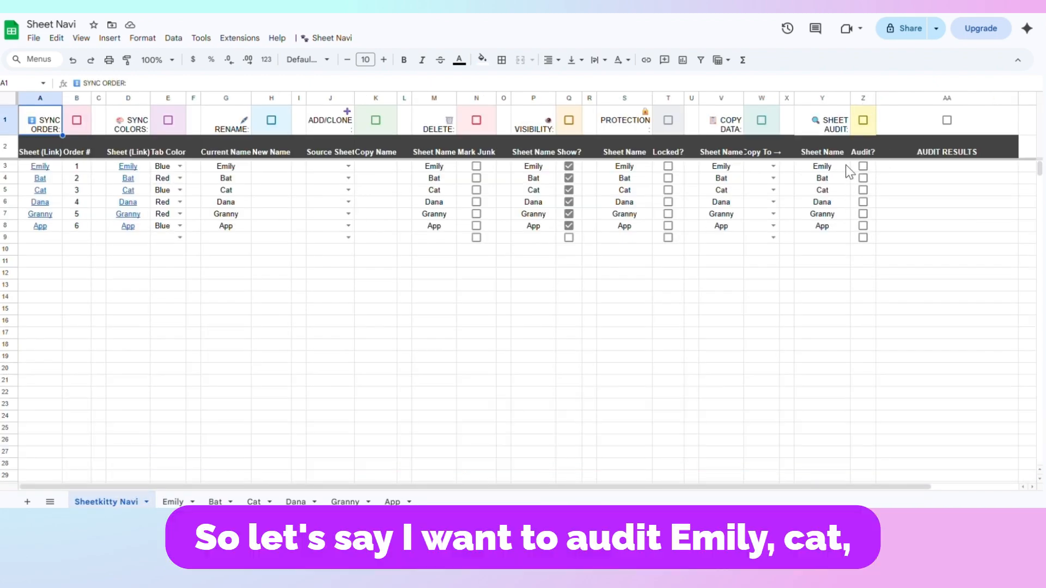
- Run a sheet audit on Emily, Cat and Granny, and clear the audit results in AA3:AA7
{"action": "left_click", "coordinate": [863, 167]}
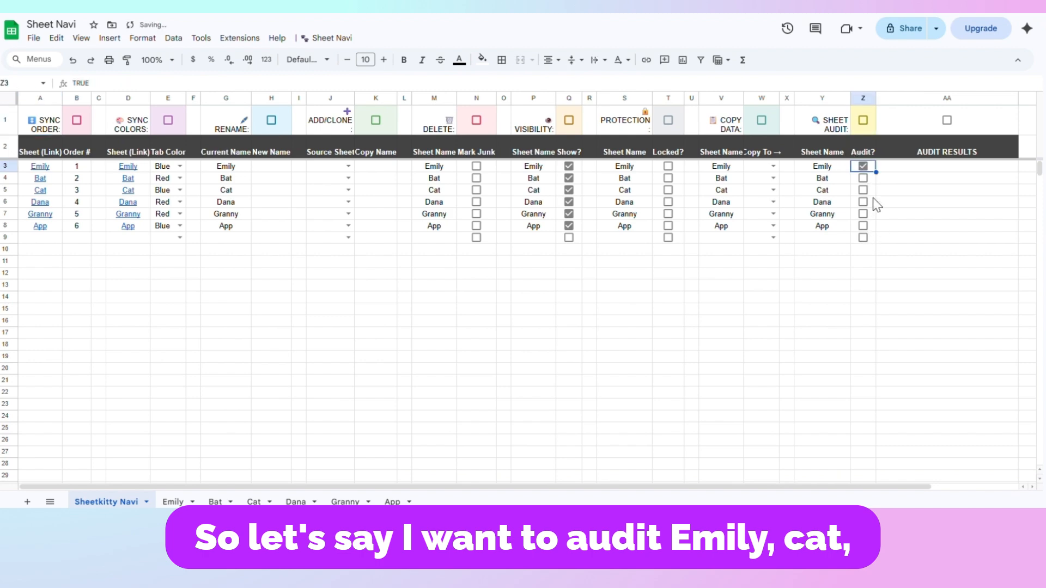
{"action": "left_click", "coordinate": [862, 190]}
{"action": "left_click", "coordinate": [863, 214]}
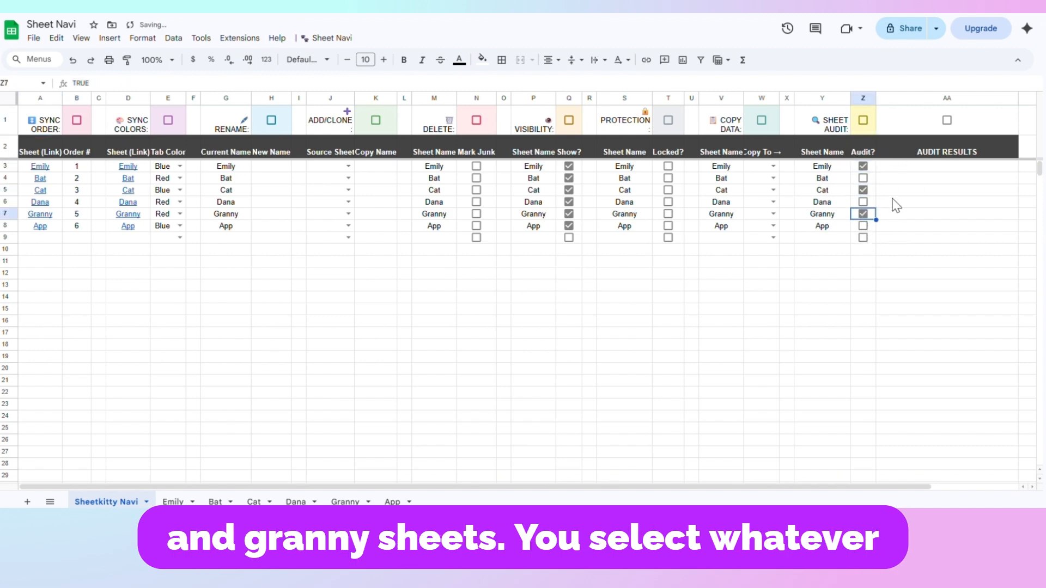
{"action": "left_click", "coordinate": [863, 120]}
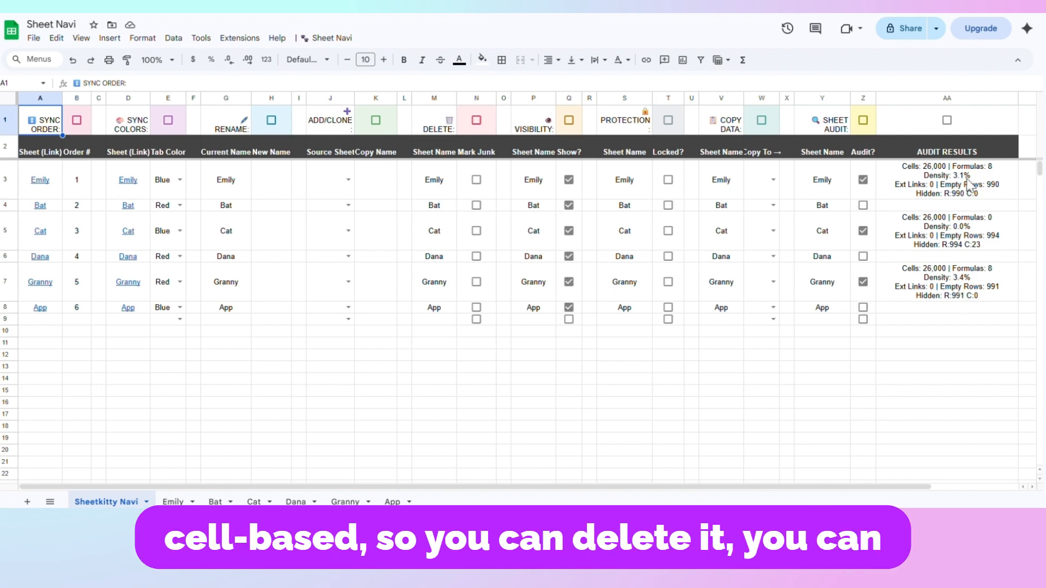
{"action": "left_click_drag", "start_coordinate": [970, 182], "coordinate": [975, 295]}
{"action": "key", "text": "Delete"}
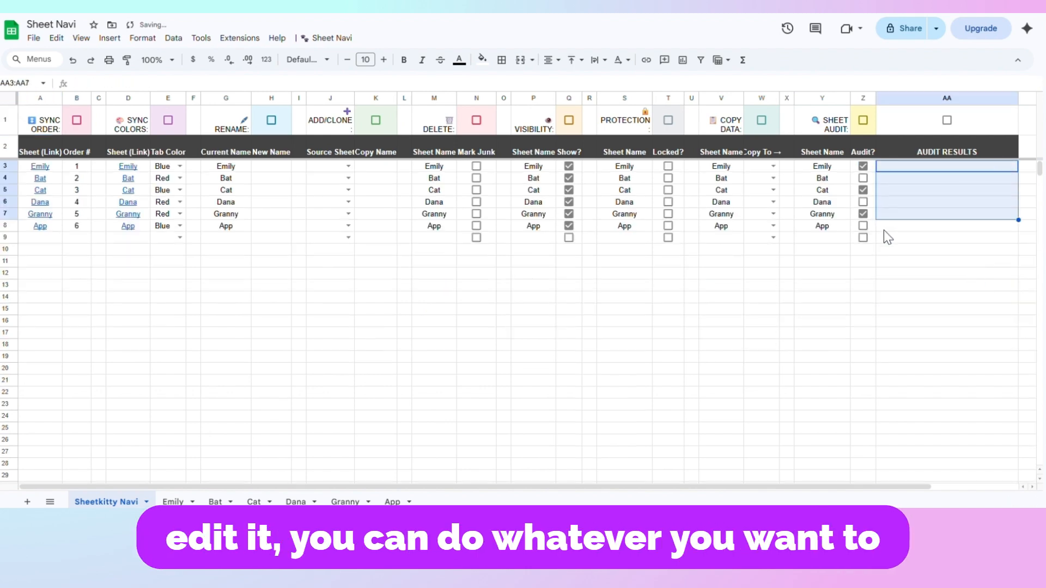
- Delete the Sheetkitty Navi hub sheet and rebuild it with the Sheet Navi add-on
{"action": "left_click", "coordinate": [146, 502]}
{"action": "left_click", "coordinate": [103, 305]}
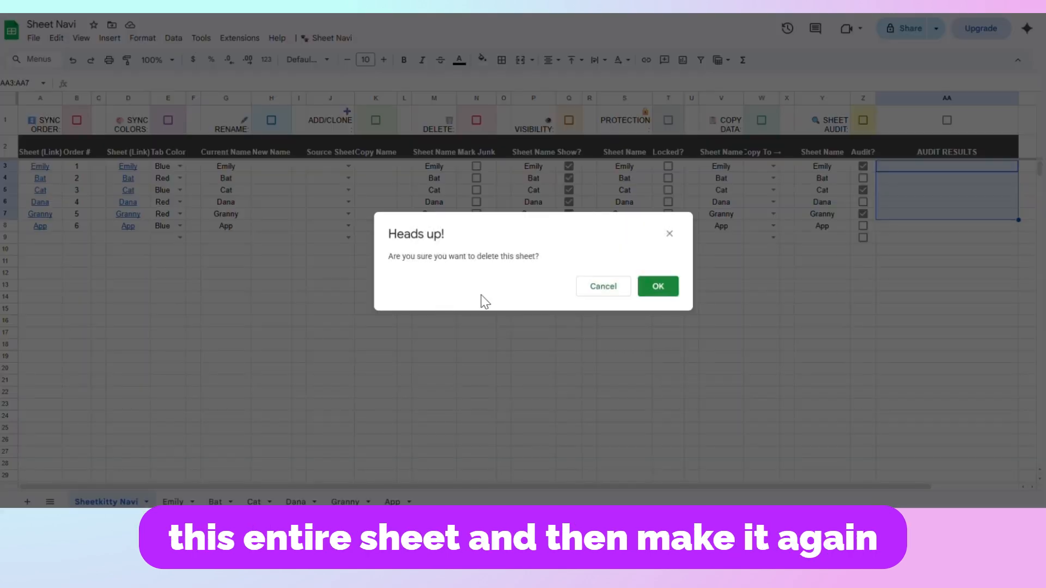
{"action": "left_click", "coordinate": [659, 285]}
{"action": "left_click", "coordinate": [332, 37]}
{"action": "left_click", "coordinate": [390, 76]}
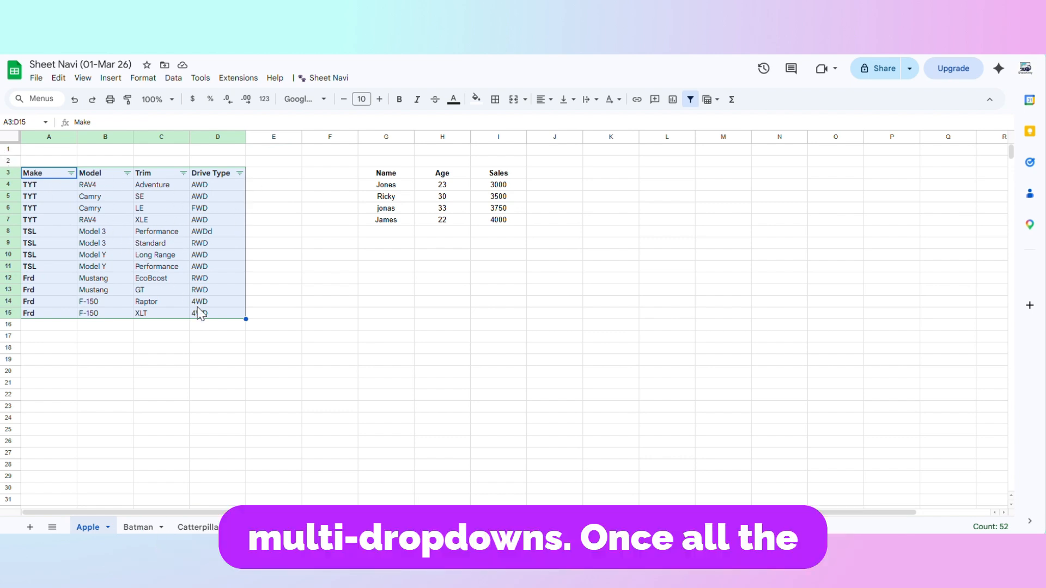
- Create a multi-level dropdown from A3:D15 with Make in A1, Model in B1, Trim in C1 and Drive Type in D1
{"action": "left_click", "coordinate": [328, 79]}
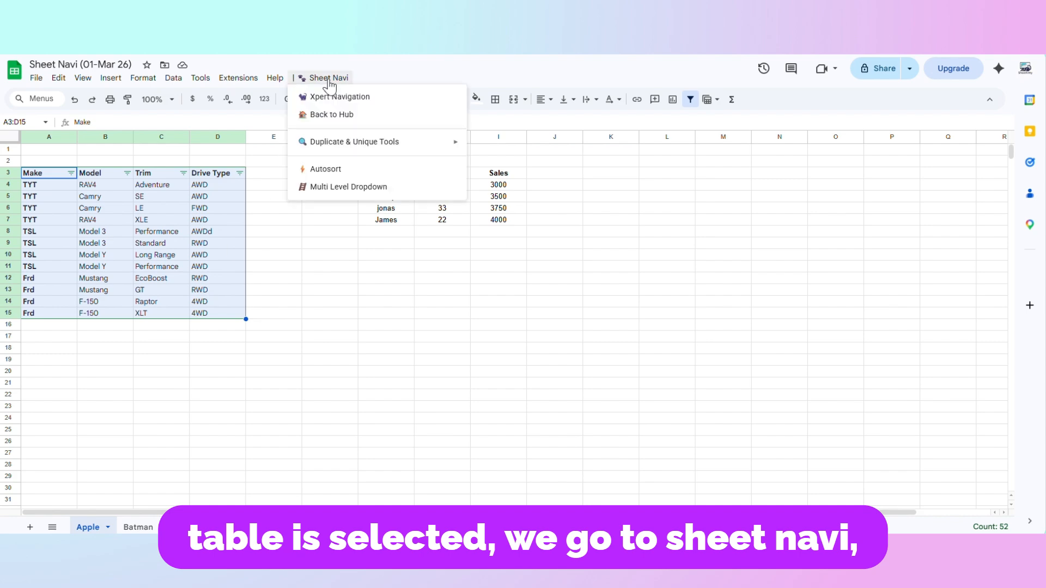
{"action": "left_click", "coordinate": [349, 188]}
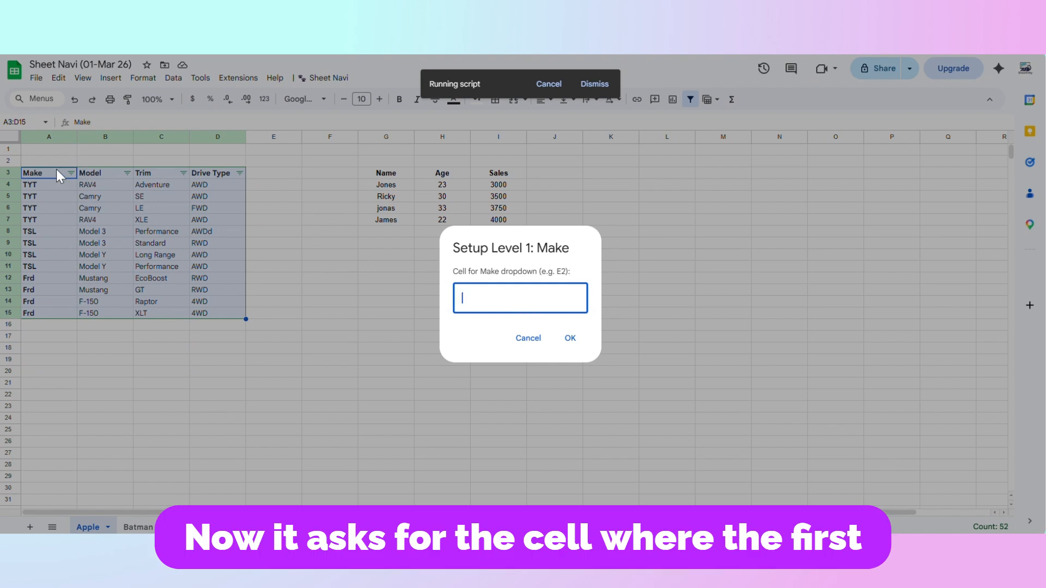
{"action": "type", "text": "a1"}
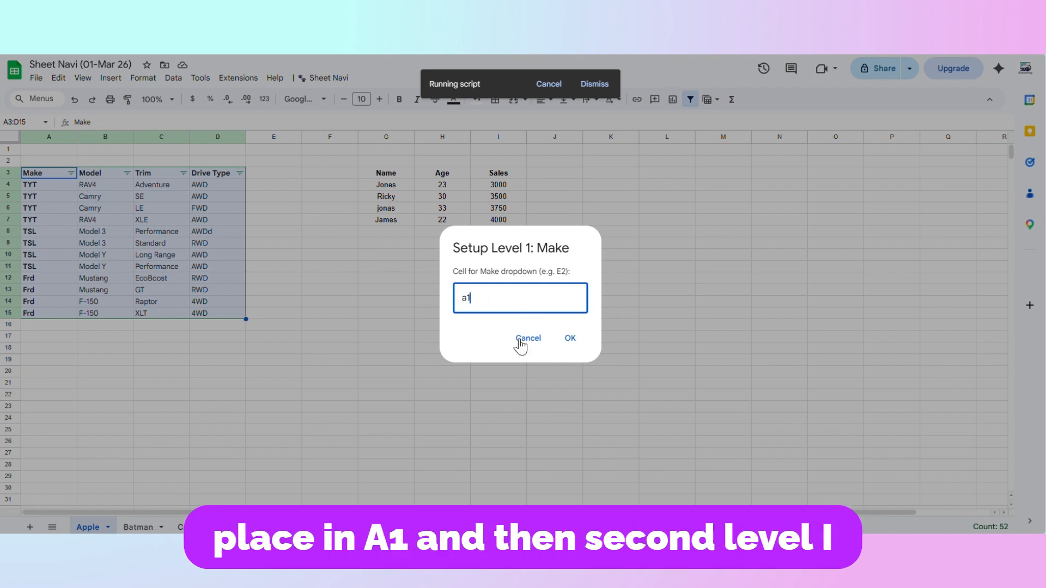
{"action": "left_click", "coordinate": [569, 338]}
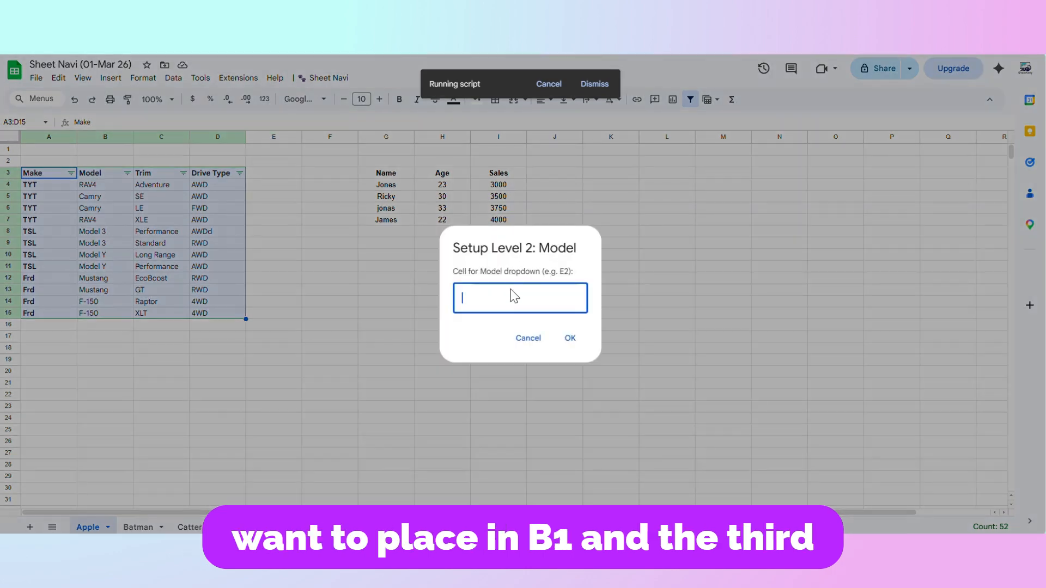
{"action": "left_click", "coordinate": [518, 297]}
{"action": "type", "text": "b1"}
{"action": "left_click", "coordinate": [570, 338]}
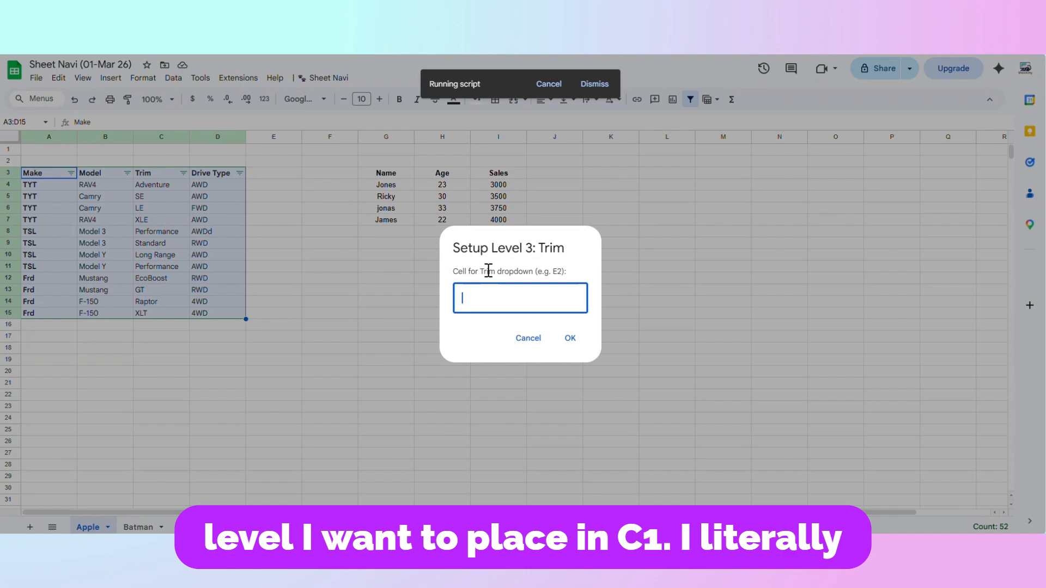
{"action": "left_click", "coordinate": [570, 338]}
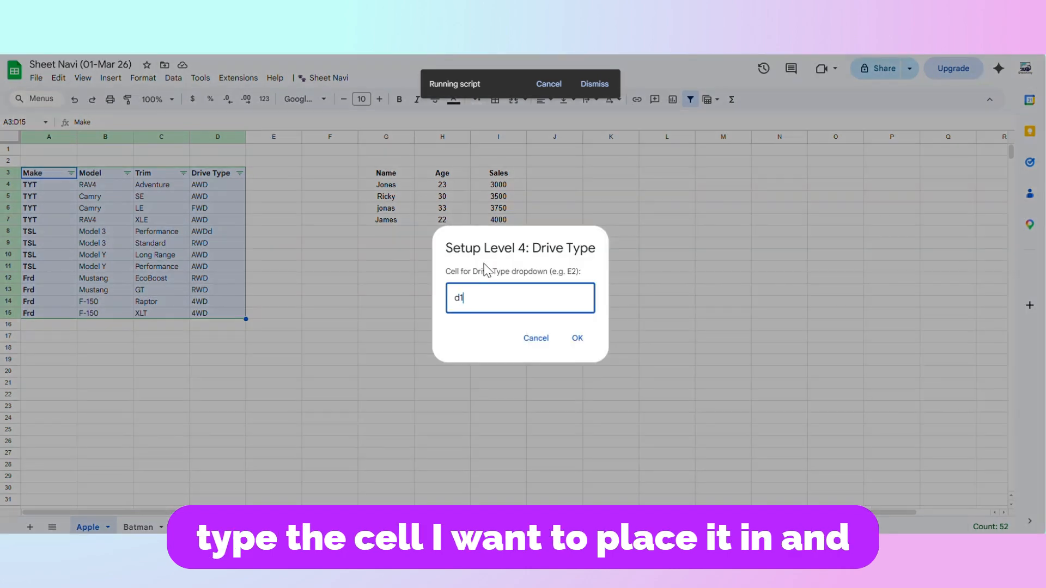
{"action": "left_click", "coordinate": [577, 338]}
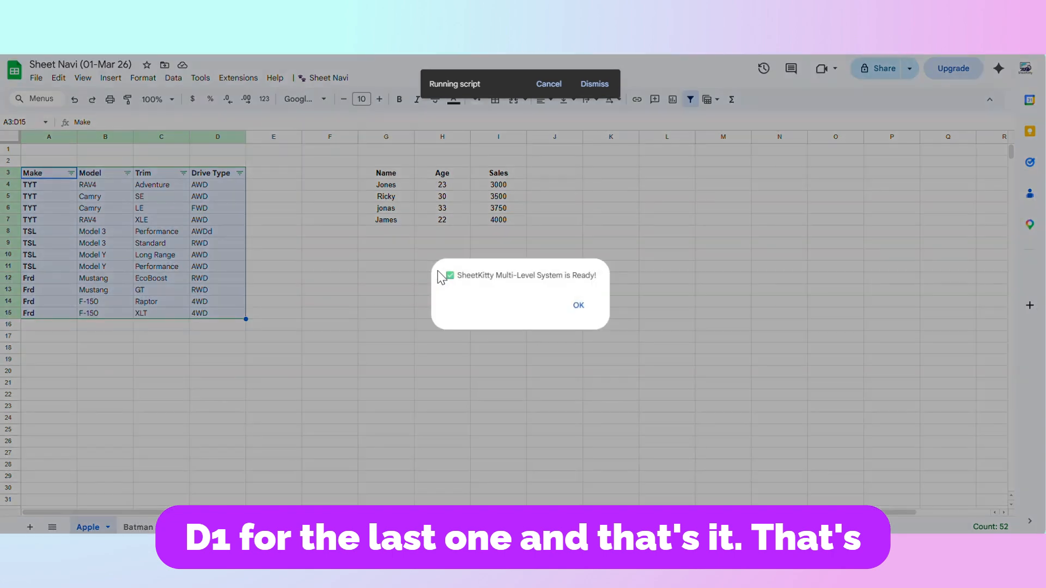
{"action": "left_click", "coordinate": [580, 303]}
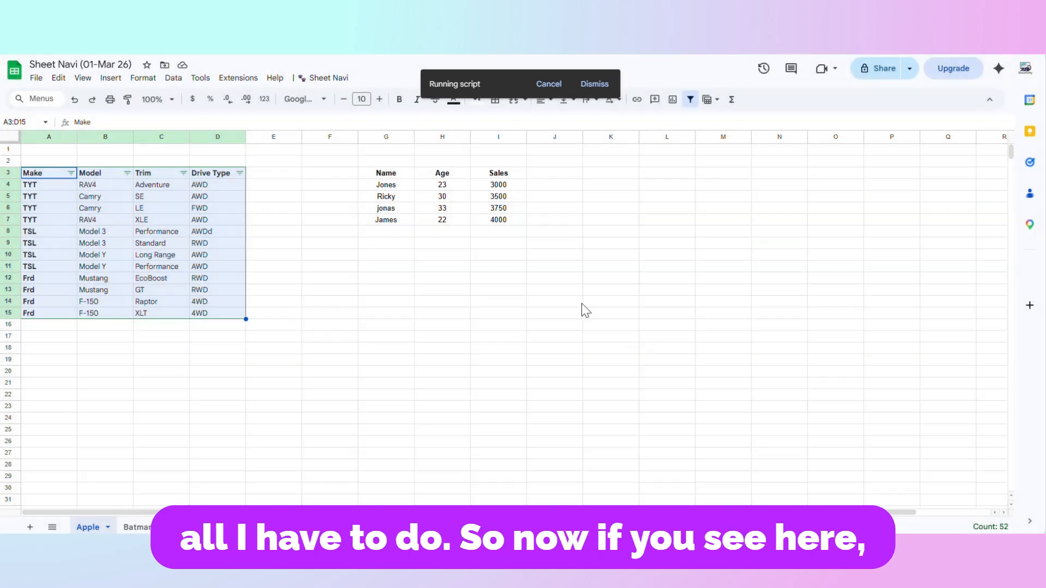
- Choose TSL in the Make dropdown in A1 and Model 3 in the Model dropdown in B1
{"action": "left_click", "coordinate": [45, 185]}
{"action": "left_click_drag", "start_coordinate": [46, 186], "coordinate": [47, 211]}
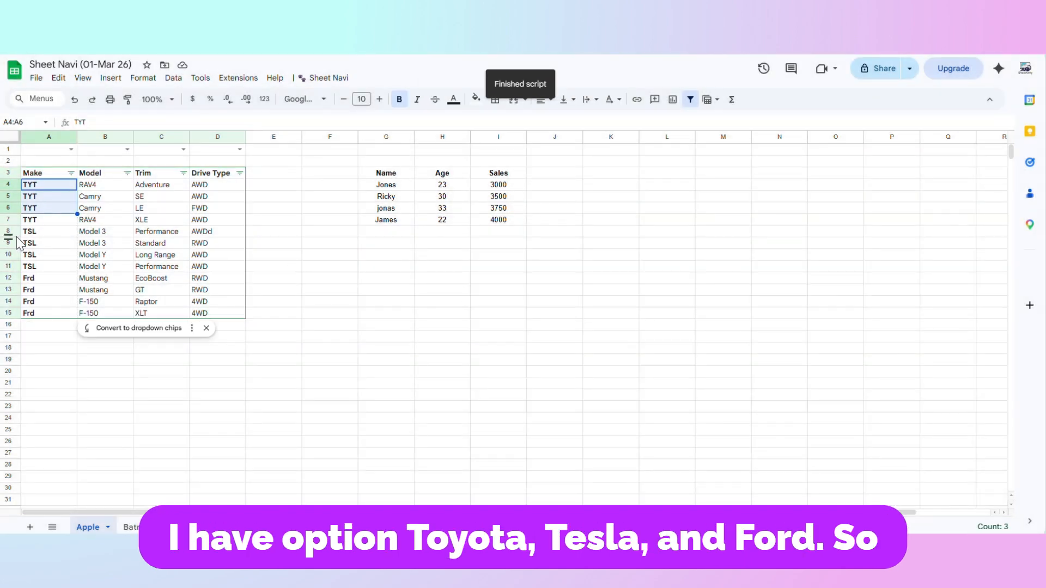
{"action": "left_click", "coordinate": [71, 149]}
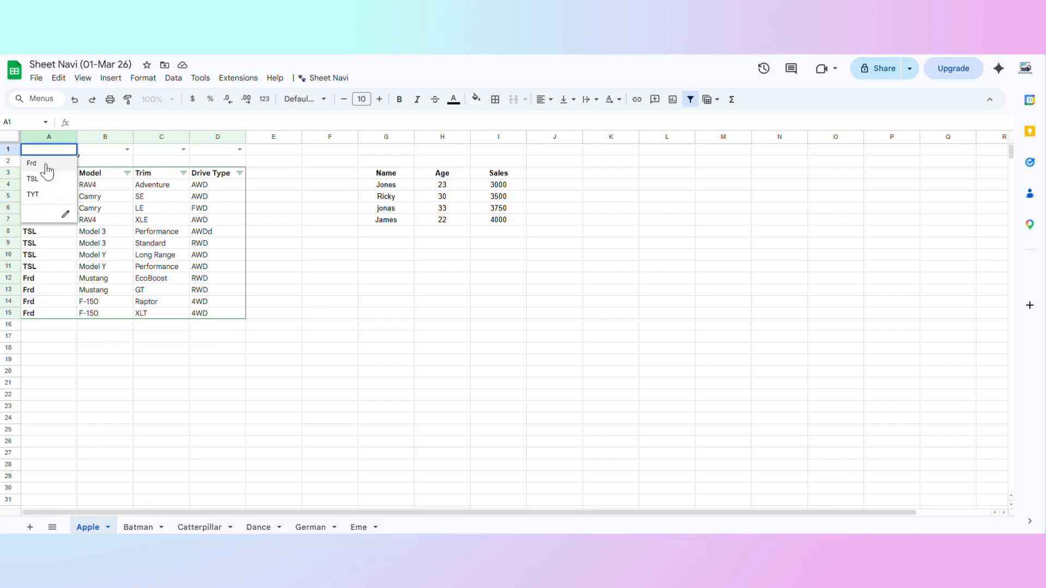
{"action": "left_click", "coordinate": [34, 179]}
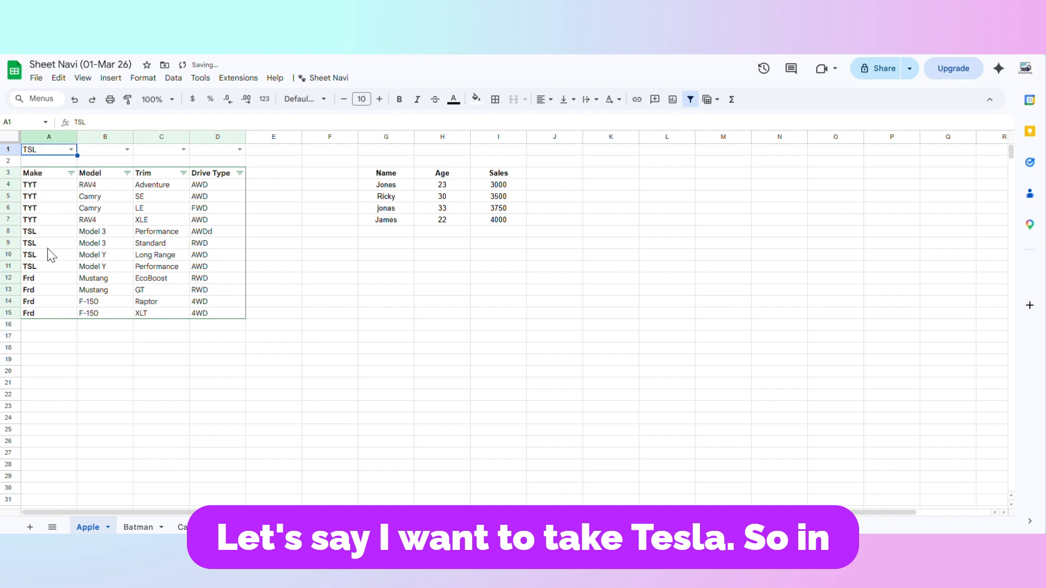
{"action": "left_click_drag", "start_coordinate": [42, 233], "coordinate": [97, 264]}
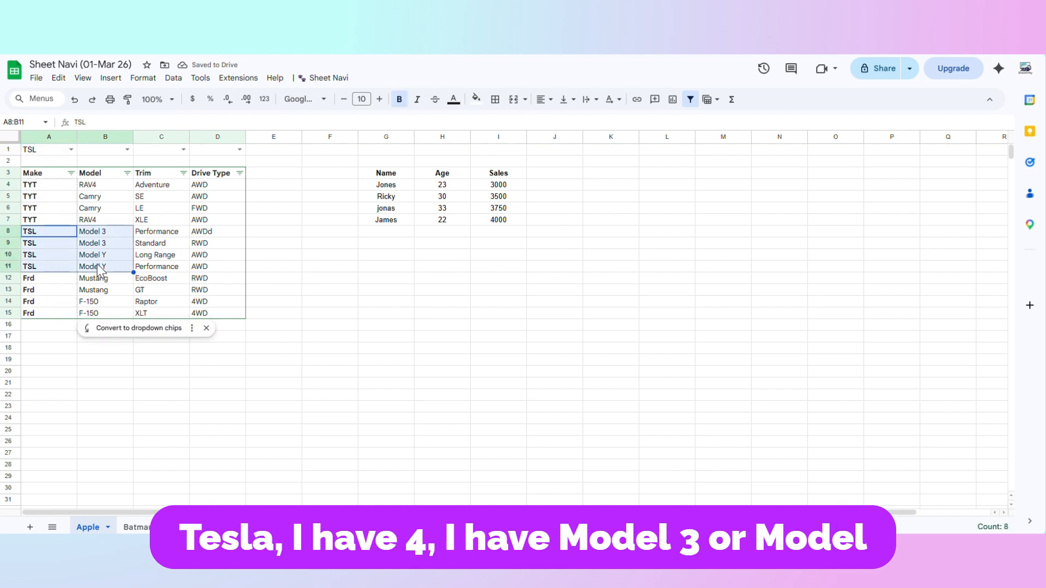
{"action": "left_click", "coordinate": [126, 150]}
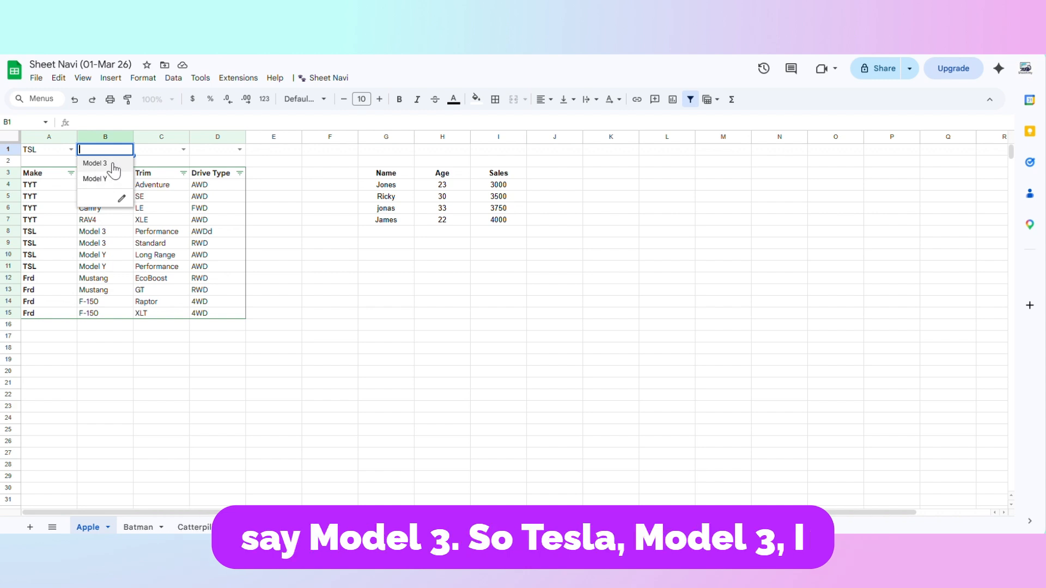
{"action": "left_click", "coordinate": [113, 165]}
- Choose Performance in the Trim dropdown in C1 and AWDd in the Drive Type dropdown in D1
{"action": "left_click", "coordinate": [46, 234]}
{"action": "left_click_drag", "start_coordinate": [80, 240], "coordinate": [171, 256]}
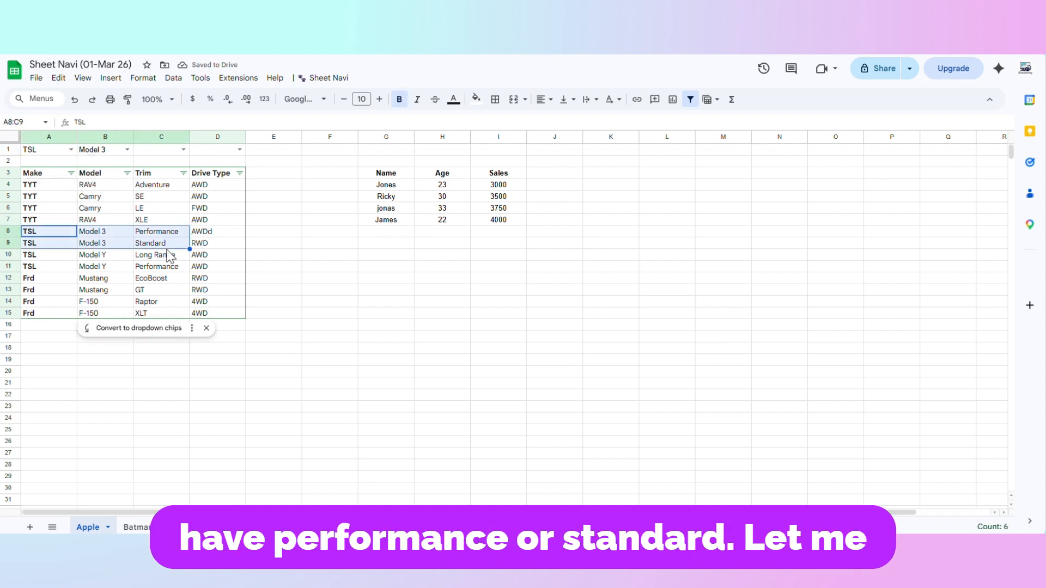
{"action": "left_click", "coordinate": [184, 149]}
{"action": "left_click", "coordinate": [166, 162]}
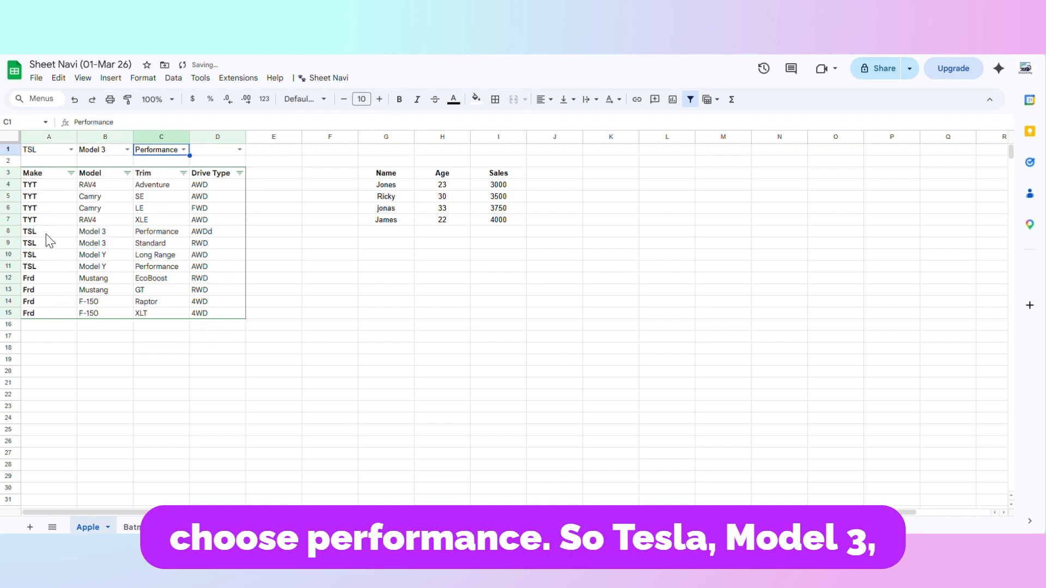
{"action": "left_click_drag", "start_coordinate": [46, 234], "coordinate": [218, 236]}
{"action": "left_click", "coordinate": [240, 149]}
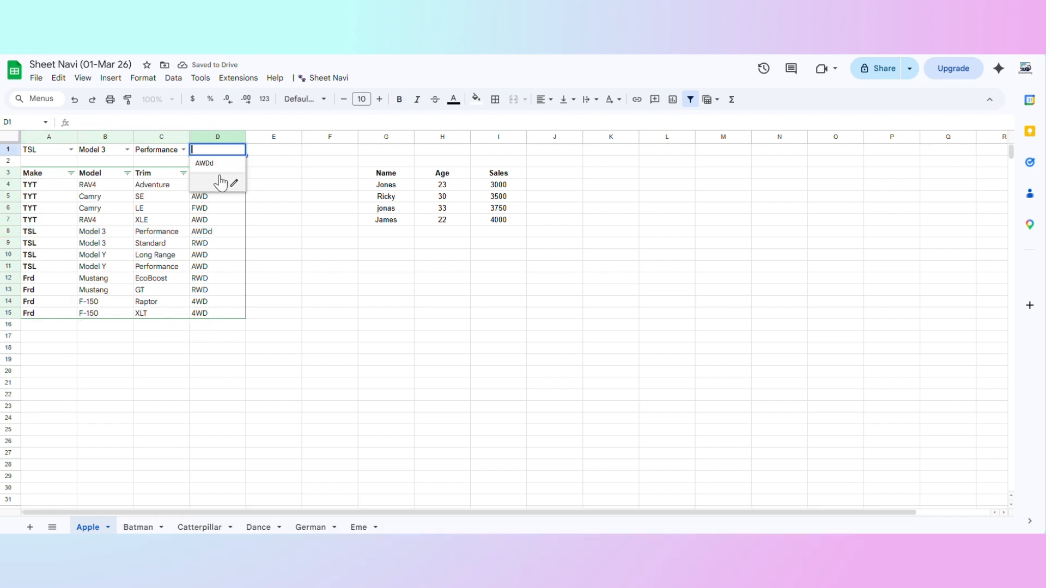
{"action": "left_click", "coordinate": [209, 162]}
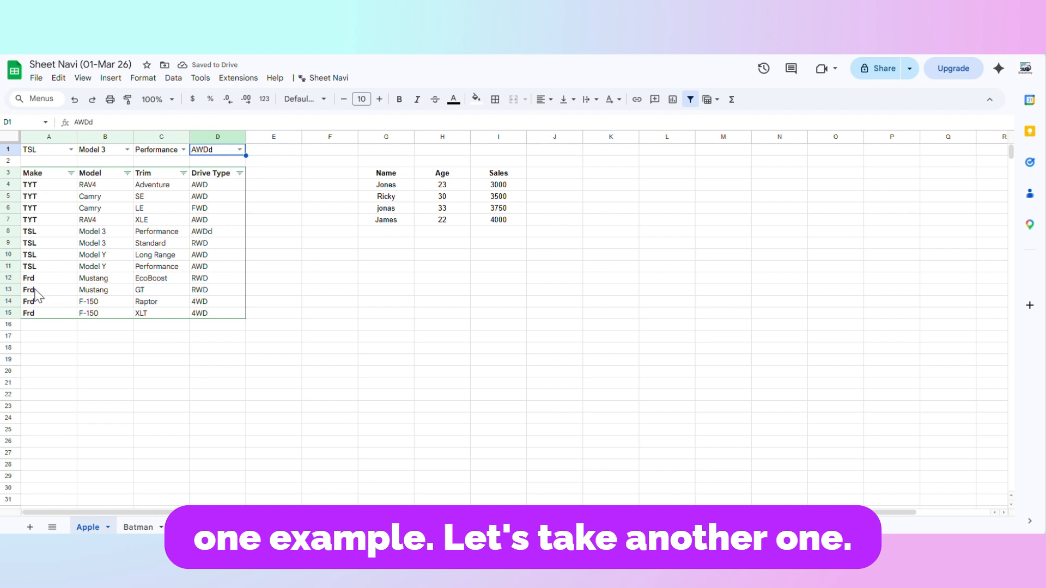
- Change the Make dropdown in A1 to Frd and choose Mustang in the Model dropdown in B1
{"action": "left_click", "coordinate": [71, 149]}
{"action": "left_click", "coordinate": [30, 170]}
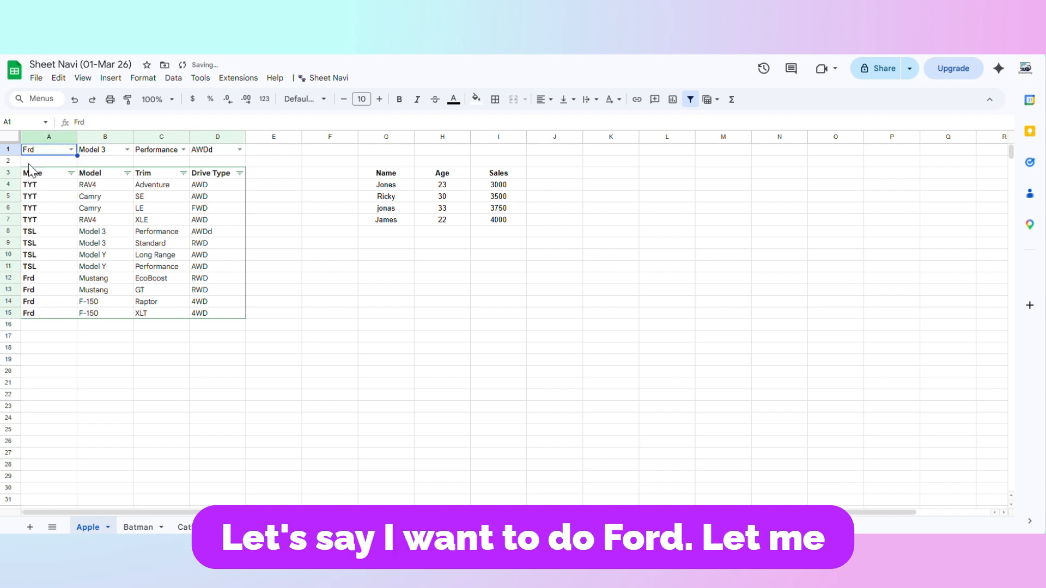
{"action": "left_click_drag", "start_coordinate": [43, 277], "coordinate": [204, 319]}
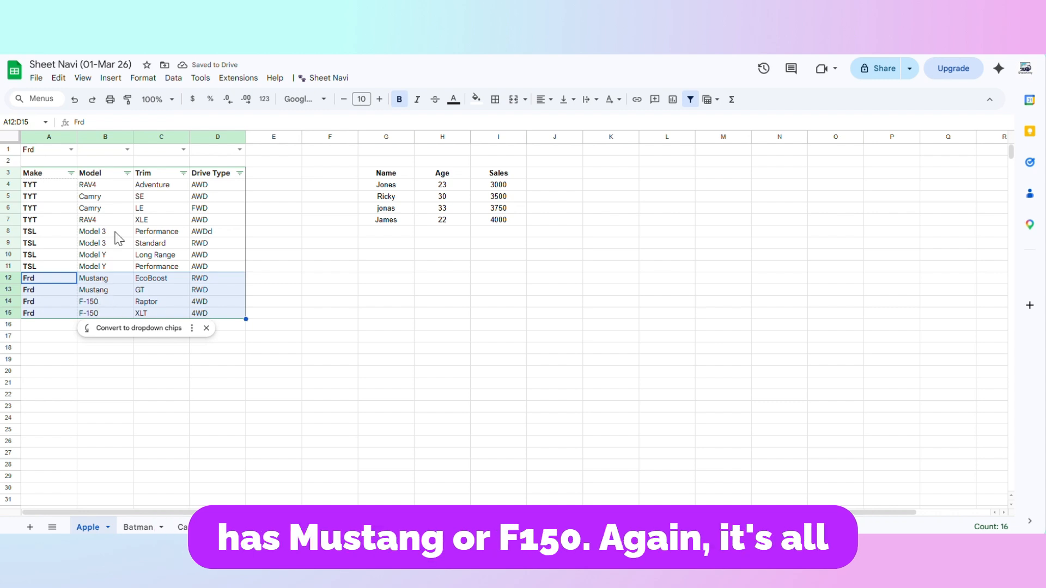
{"action": "left_click", "coordinate": [128, 149]}
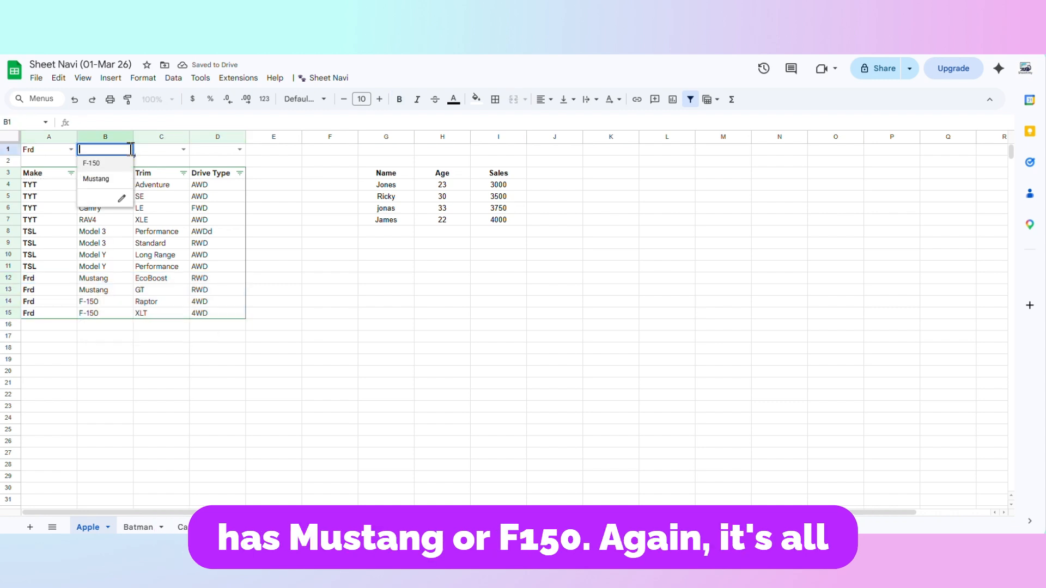
{"action": "left_click", "coordinate": [101, 180]}
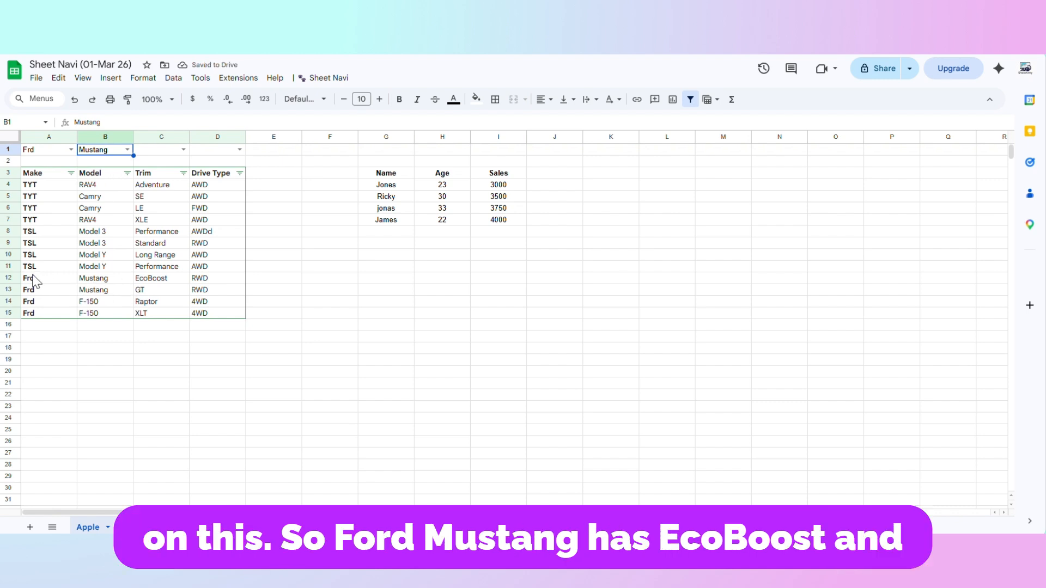
- Choose EcoBoost in the Trim dropdown in C1 and RWD in the Drive Type dropdown in D1
{"action": "left_click_drag", "start_coordinate": [34, 280], "coordinate": [229, 290]}
{"action": "left_click", "coordinate": [183, 149]}
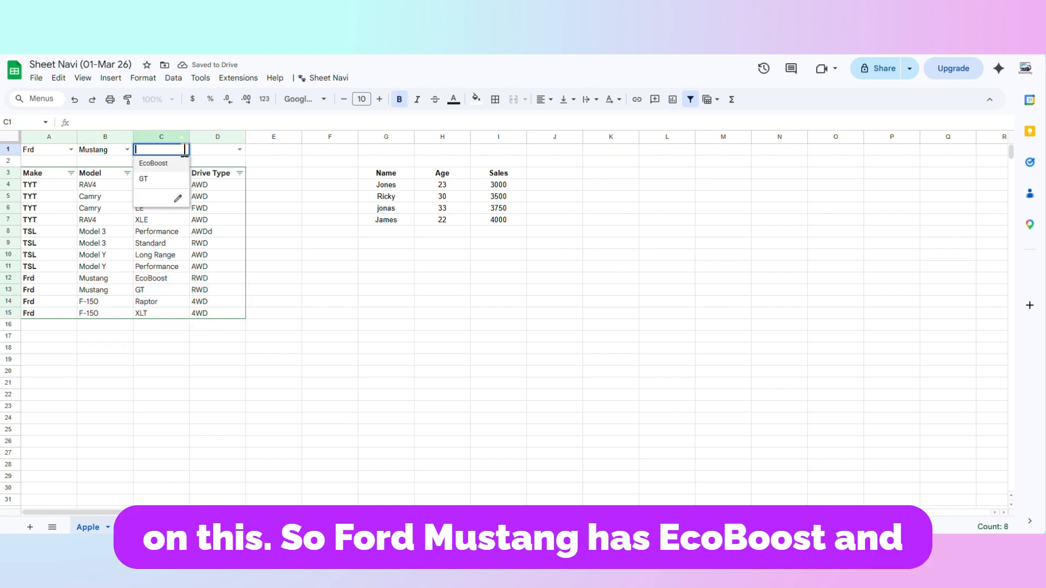
{"action": "left_click", "coordinate": [167, 164]}
{"action": "left_click_drag", "start_coordinate": [43, 280], "coordinate": [207, 283]}
{"action": "left_click", "coordinate": [239, 150]}
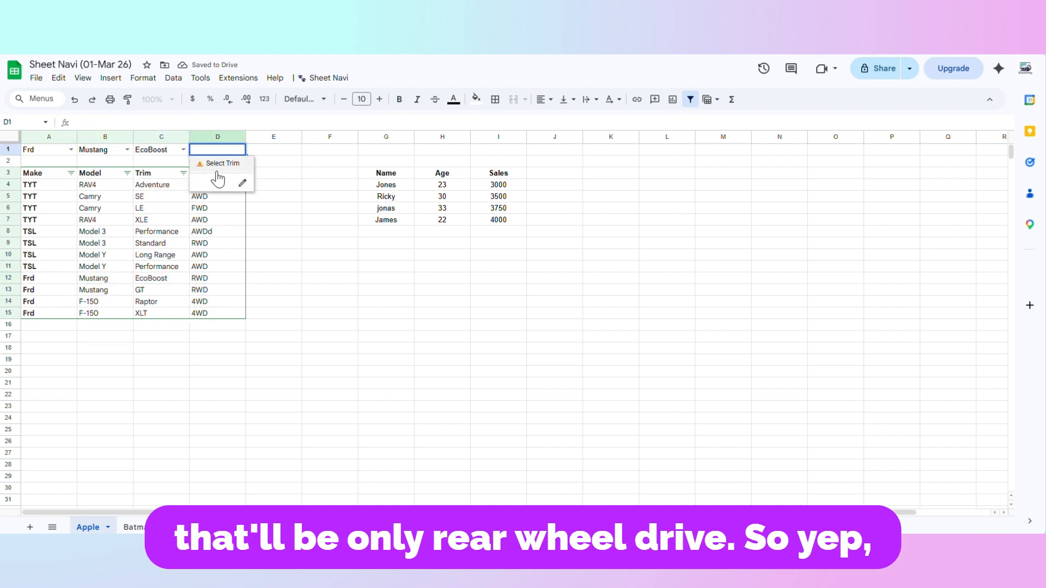
{"action": "left_click", "coordinate": [273, 165]}
{"action": "left_click", "coordinate": [239, 149]}
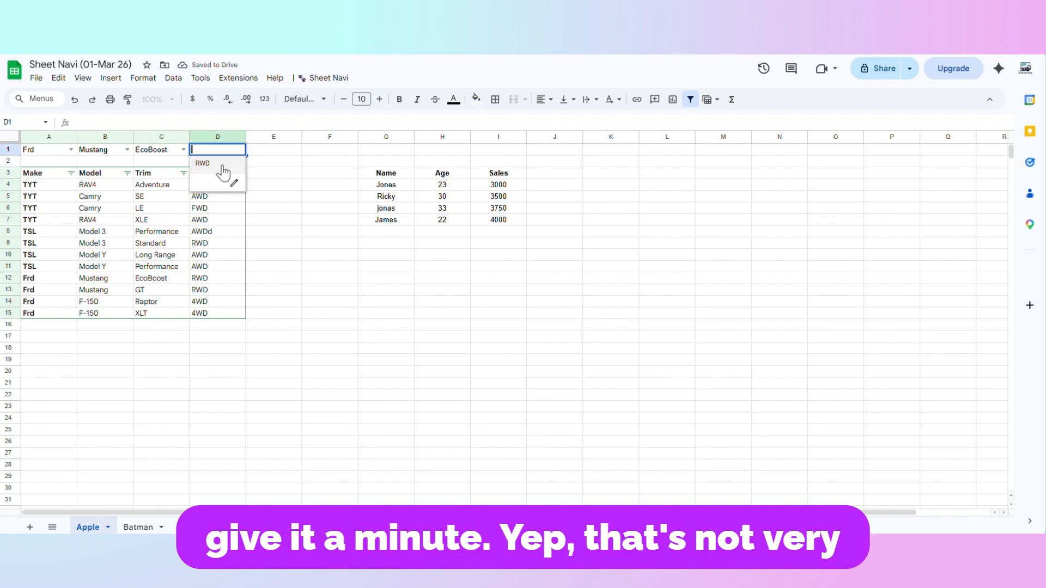
{"action": "left_click", "coordinate": [228, 174]}
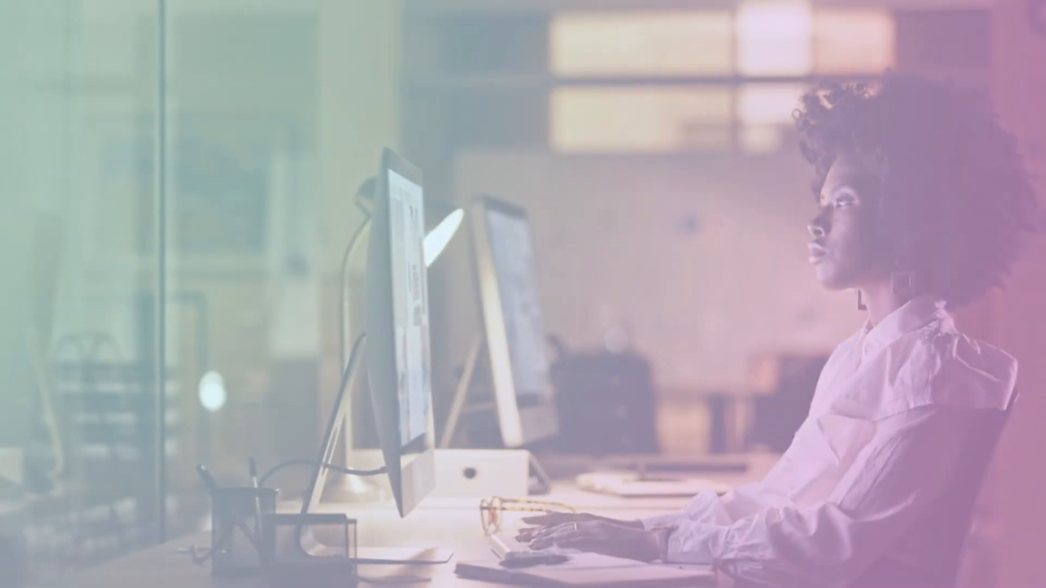
- Run Autosort on the Dance sheet's A2:C6 data with column C as the primary sort in descending order
{"action": "left_click_drag", "start_coordinate": [49, 160], "coordinate": [166, 214]}
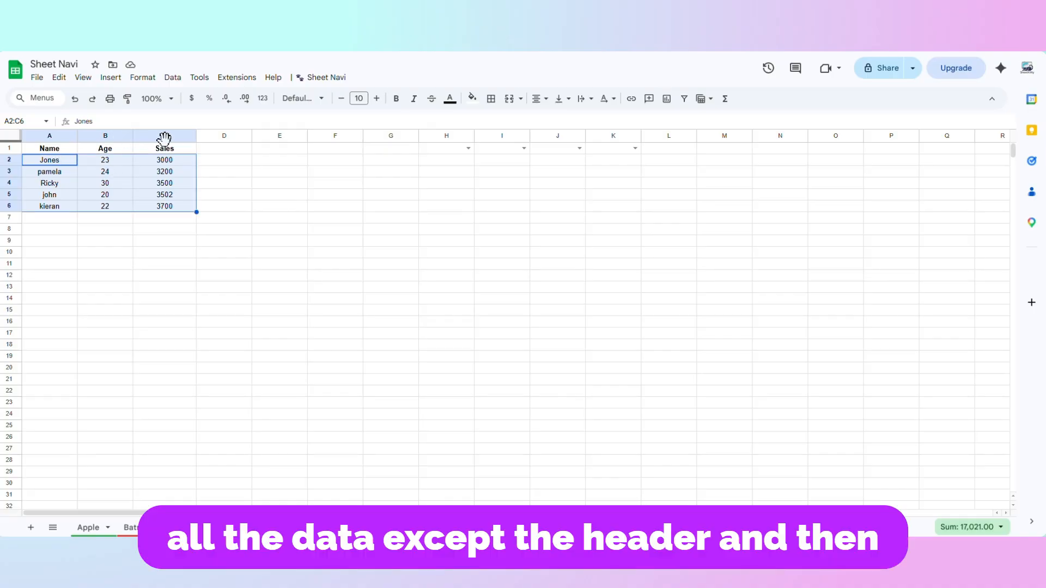
{"action": "left_click", "coordinate": [339, 79]}
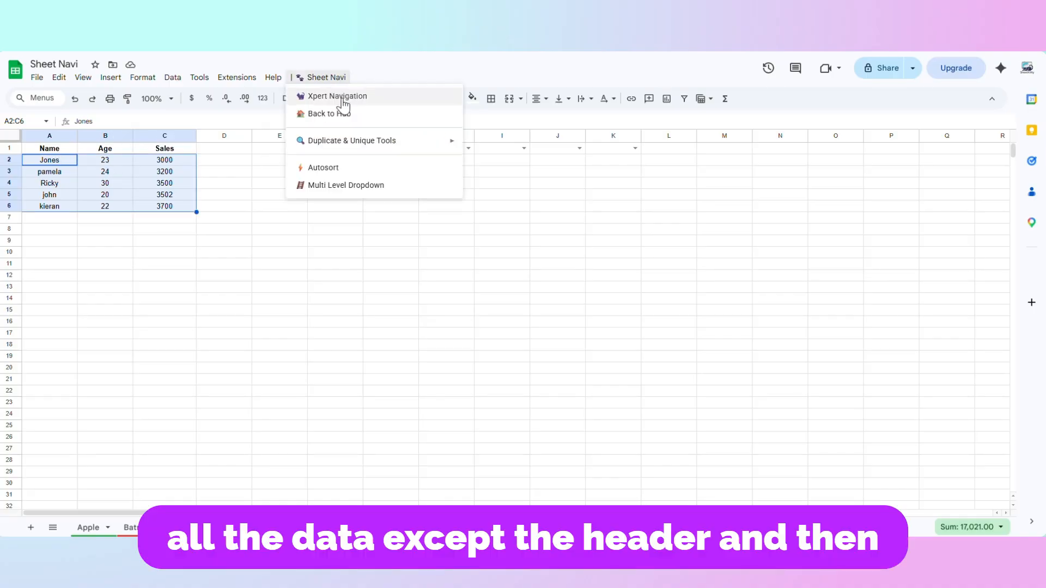
{"action": "left_click", "coordinate": [342, 170]}
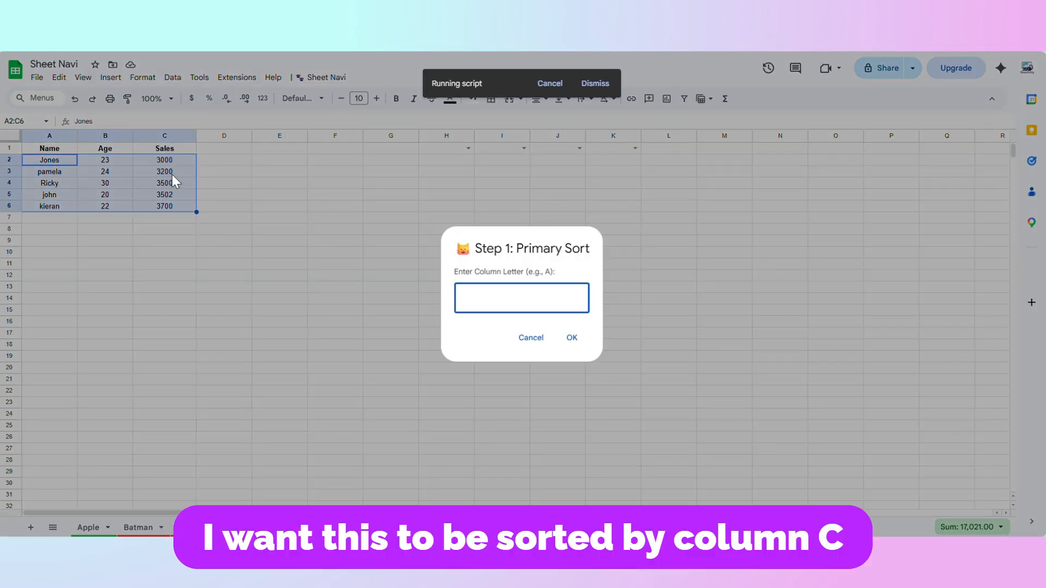
{"action": "type", "text": "c"}
{"action": "left_click", "coordinate": [571, 338]}
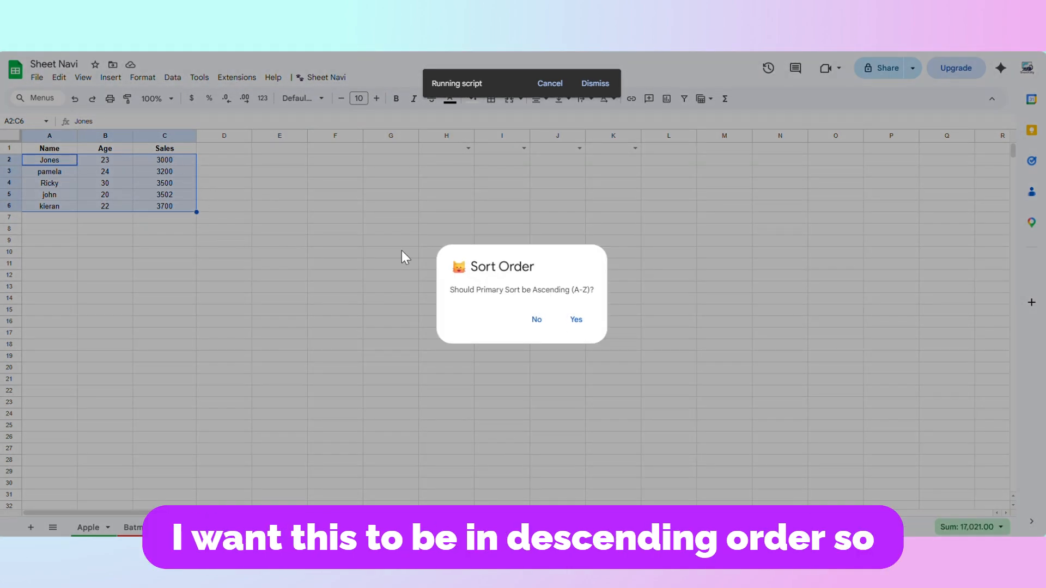
{"action": "left_click", "coordinate": [536, 320]}
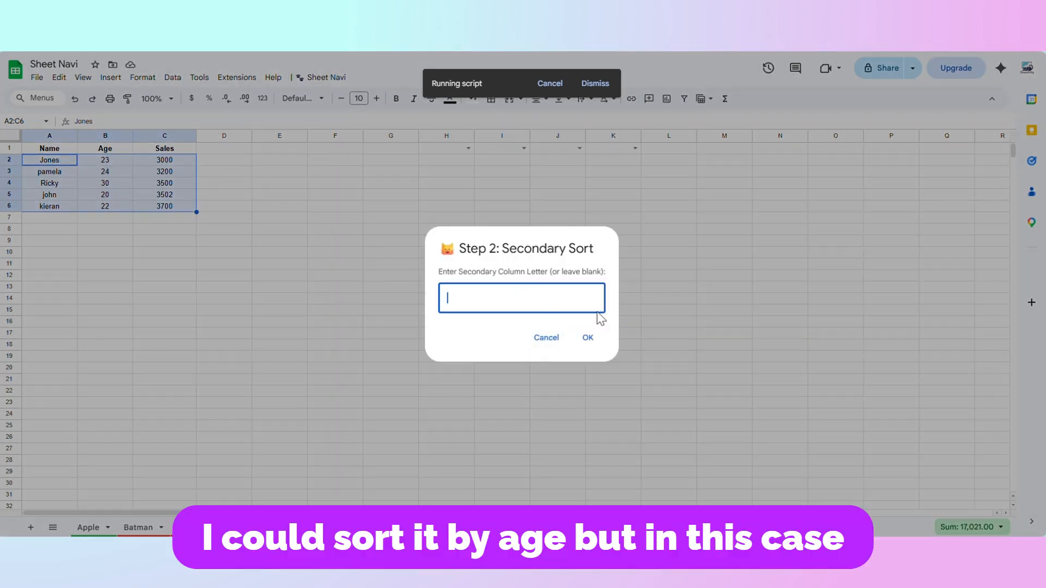
- Skip the secondary sort and set the trigger rule to require columns A, B and C filled before sorting
{"action": "left_click", "coordinate": [581, 338]}
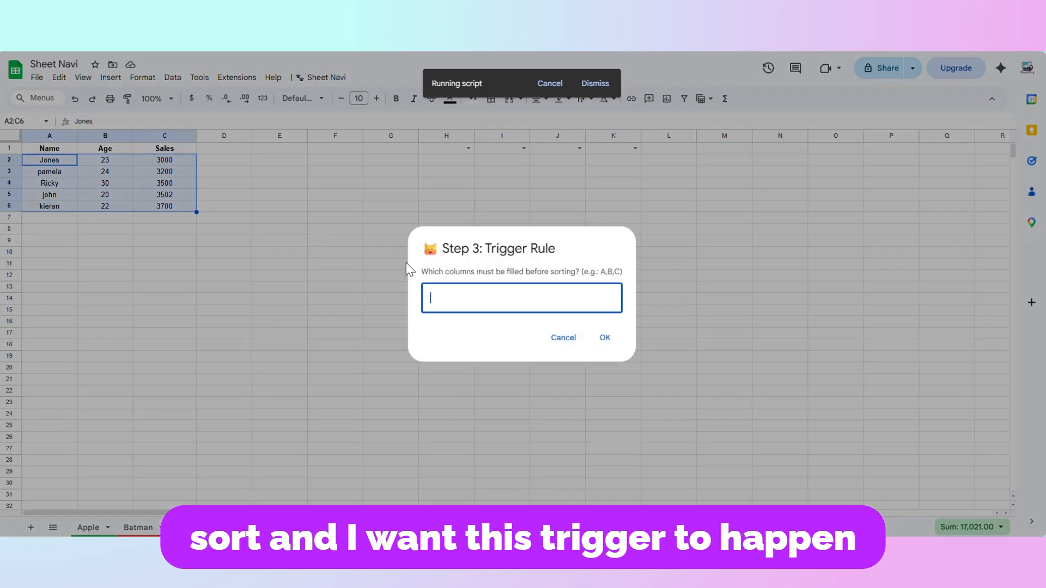
{"action": "left_click", "coordinate": [490, 314]}
{"action": "type", "text": "a"}
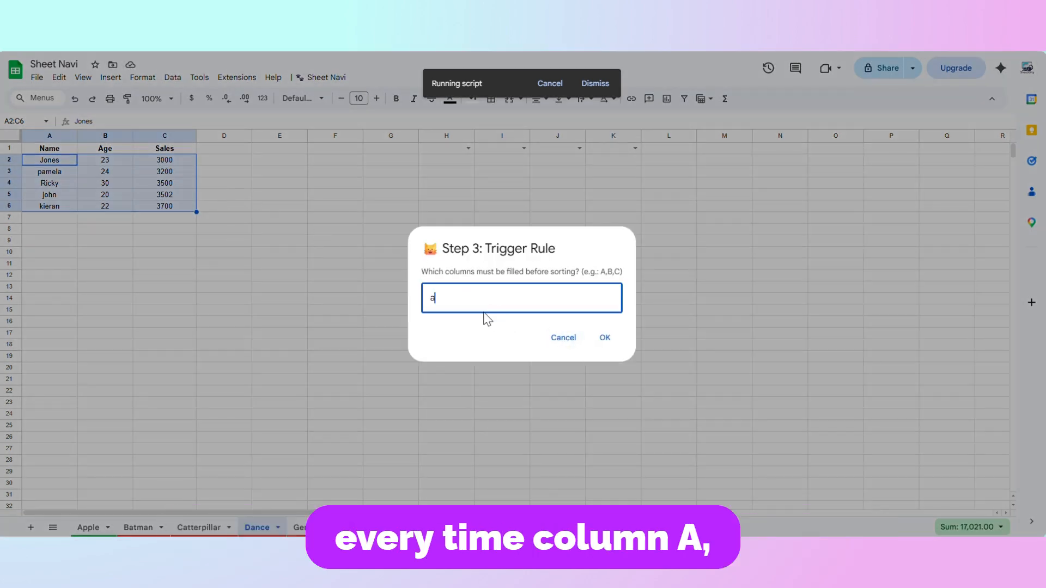
{"action": "type", "text": ",b,c"}
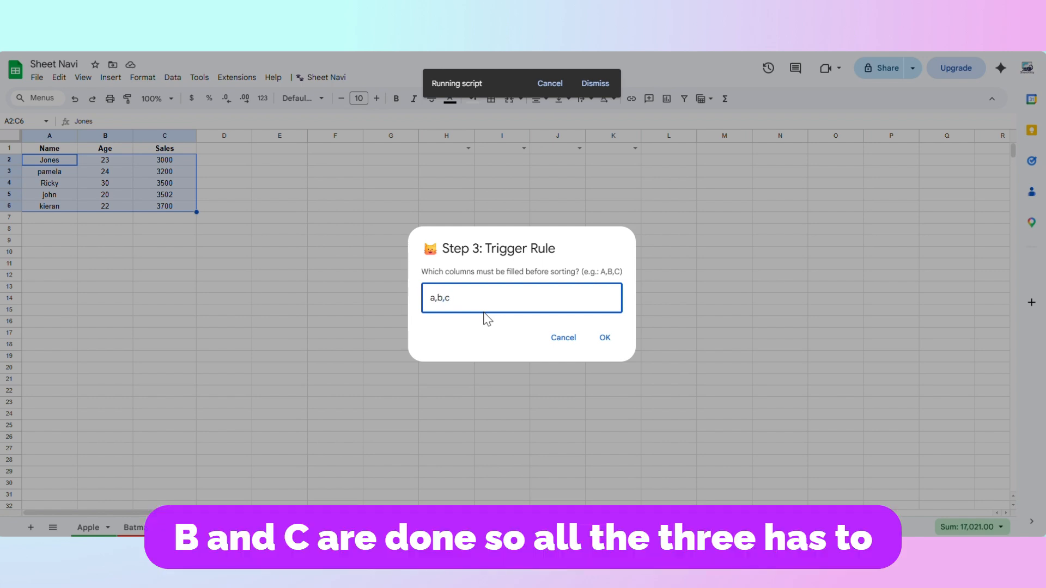
{"action": "left_click", "coordinate": [604, 338]}
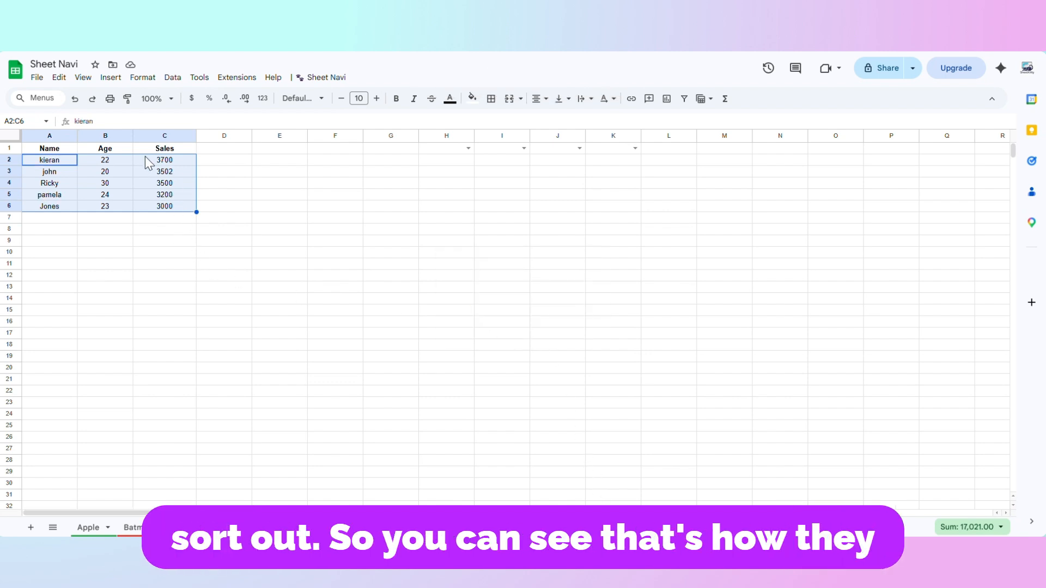
- Add a record in row 7 of the Dance sheet with a new person's name, age 25 and sales 3555
{"action": "left_click", "coordinate": [104, 218]}
{"action": "left_click", "coordinate": [50, 218]}
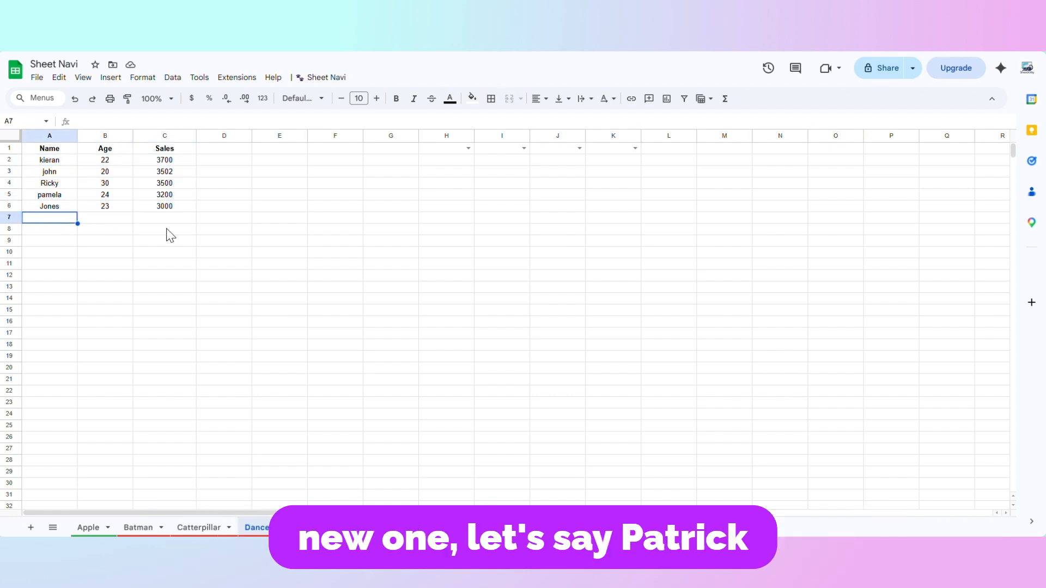
{"action": "type", "text": "patrick"}
{"action": "key", "text": "Tab"}
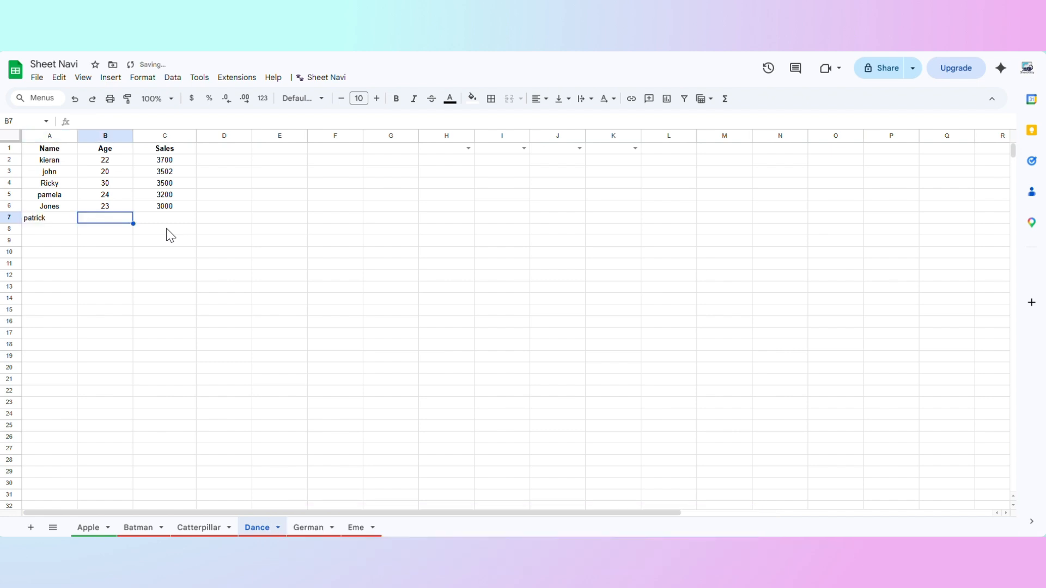
{"action": "type", "text": "25"}
{"action": "key", "text": "Tab"}
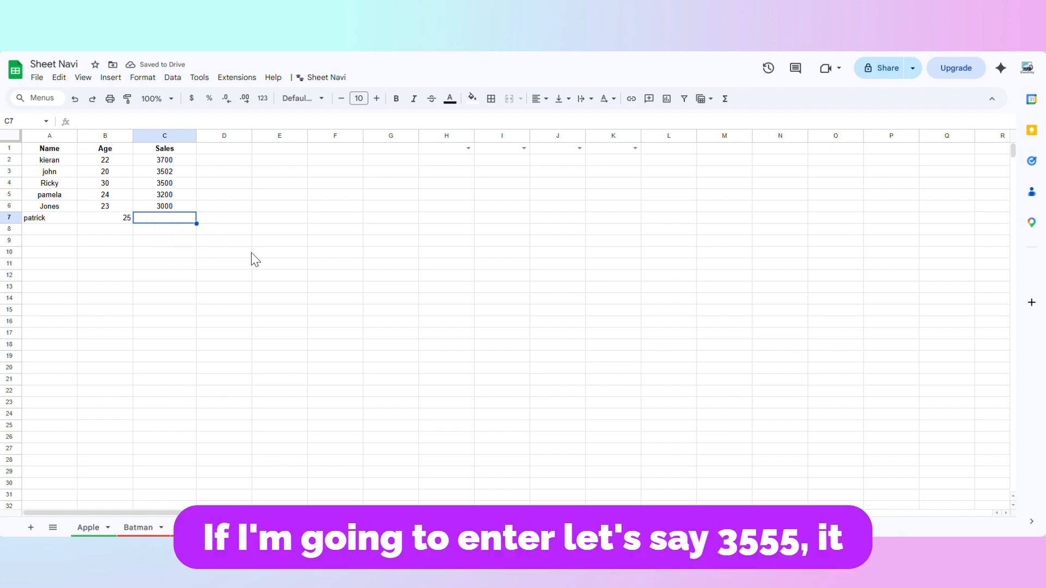
{"action": "type", "text": "3555"}
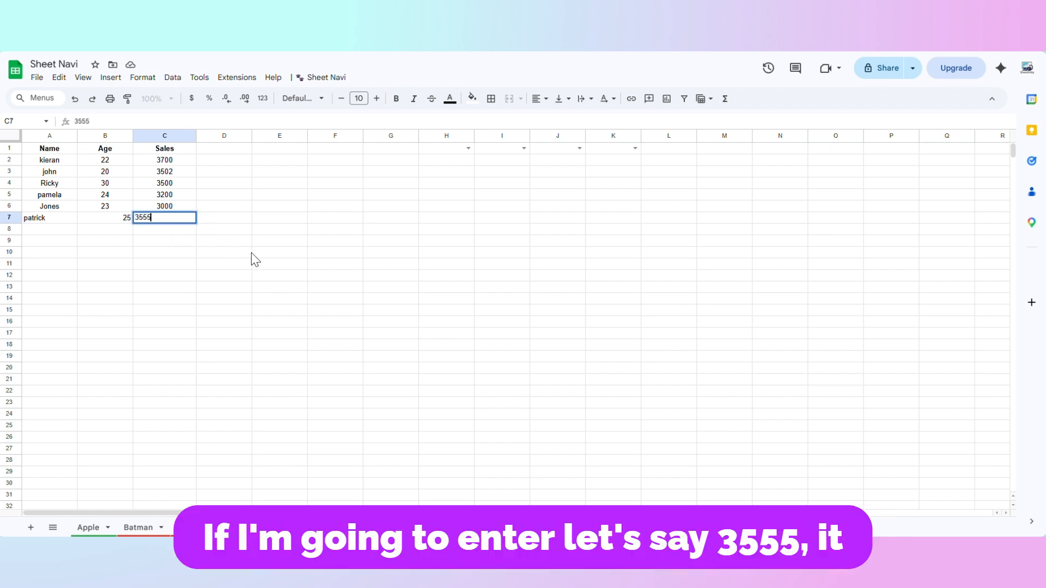
{"action": "key", "text": "Return"}
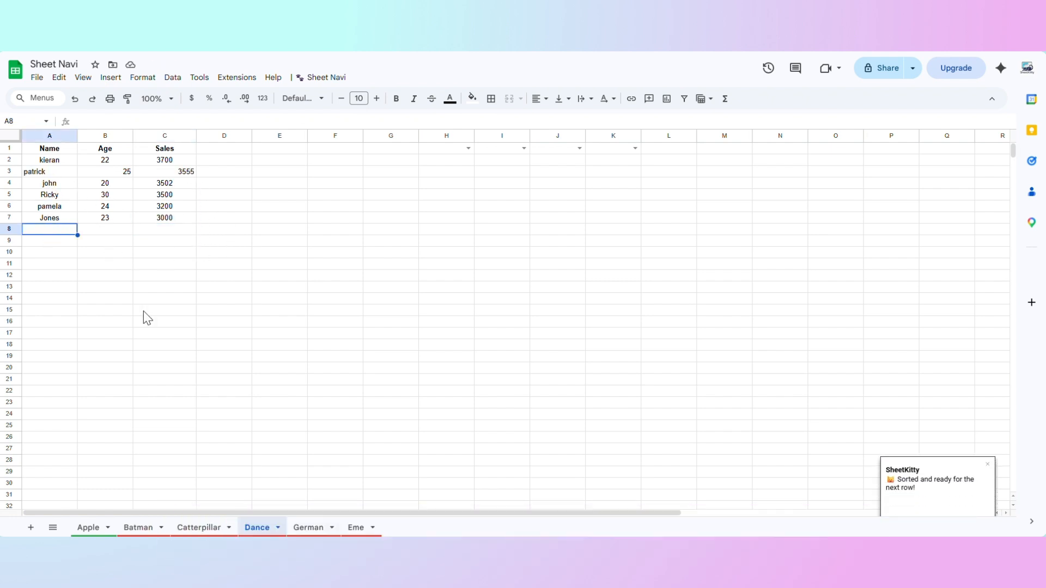
{"action": "type", "text": "kieren"}
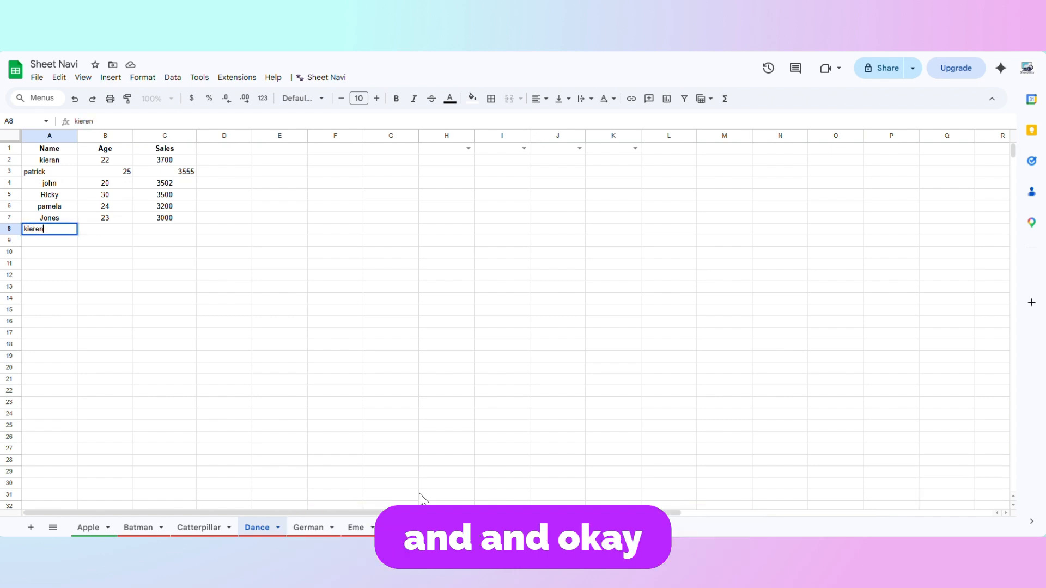
{"action": "key", "text": "Return"}
{"action": "key", "text": "Up"}
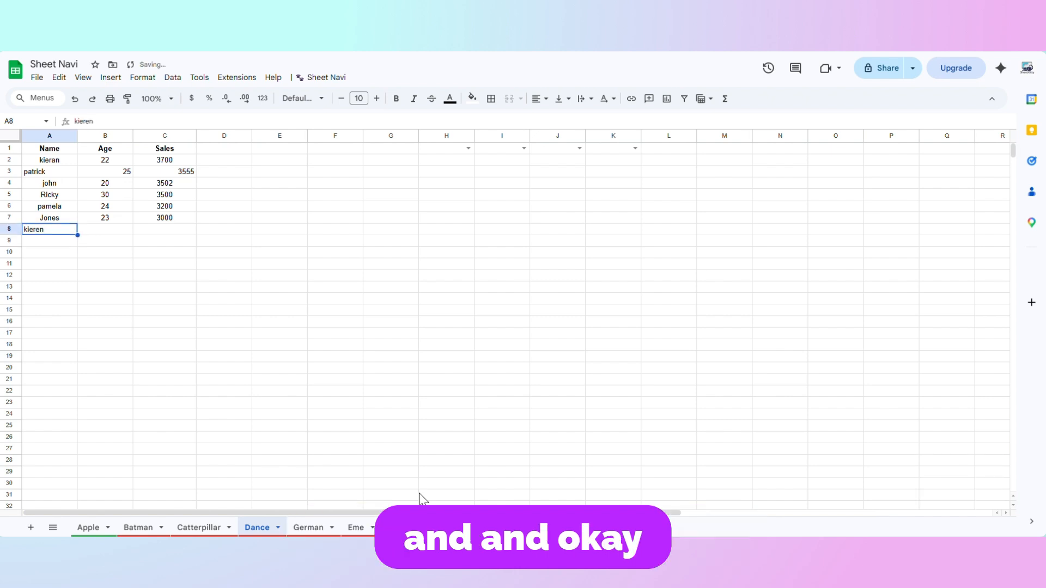
- Fill row 8 of the Dance sheet with another person's name, age 27 and sales 3600
{"action": "type", "text": "k"}
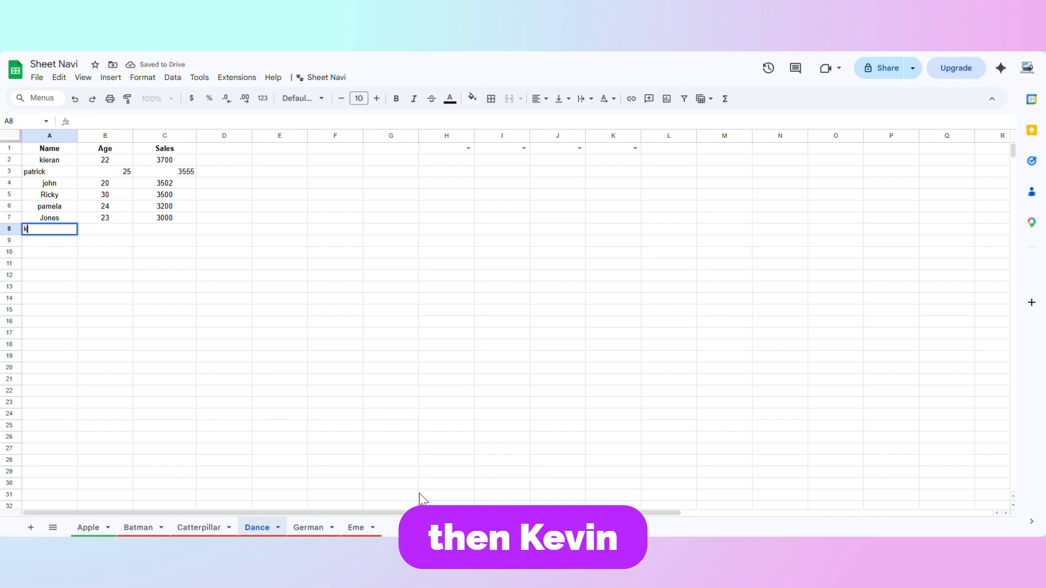
{"action": "type", "text": "aren"}
{"action": "key", "text": "Tab"}
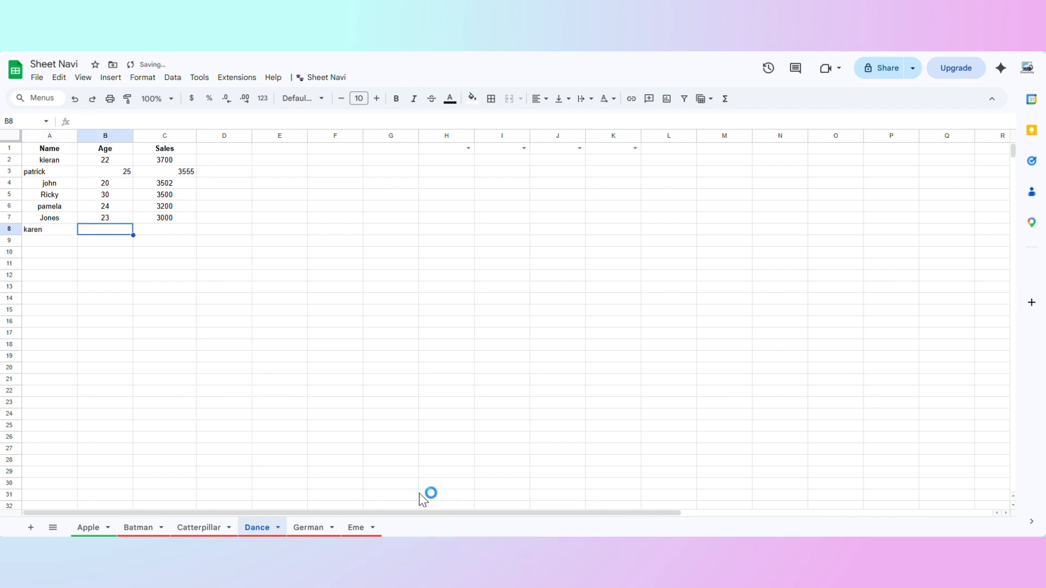
{"action": "type", "text": "27"}
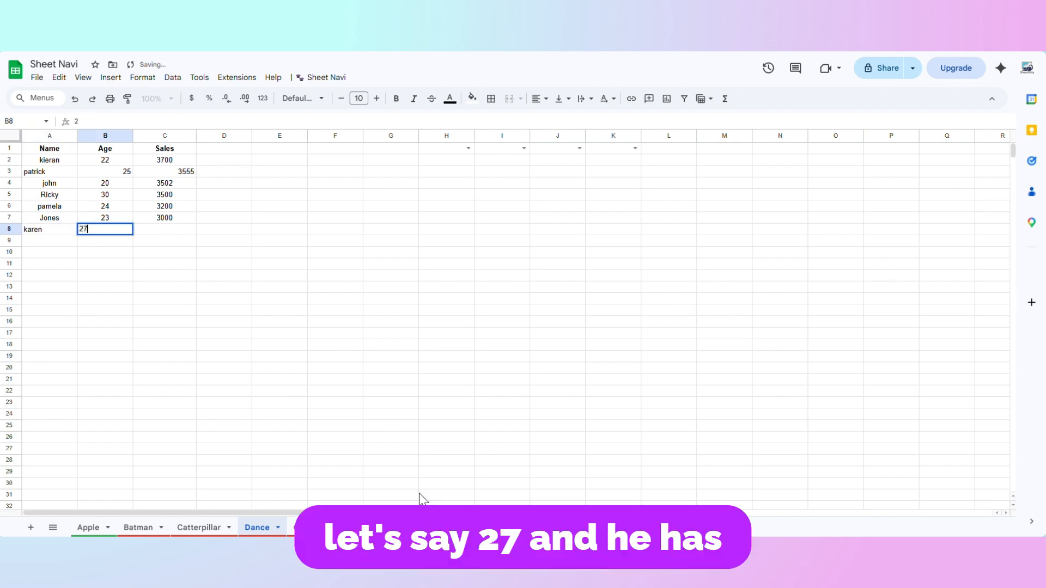
{"action": "key", "text": "Tab"}
{"action": "type", "text": "36"}
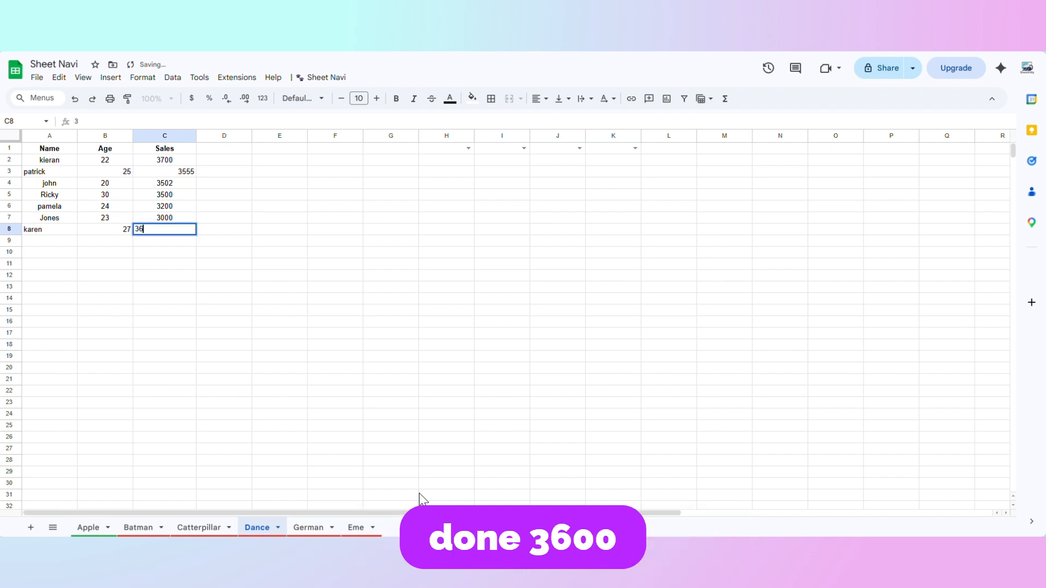
{"action": "key", "text": "Return"}
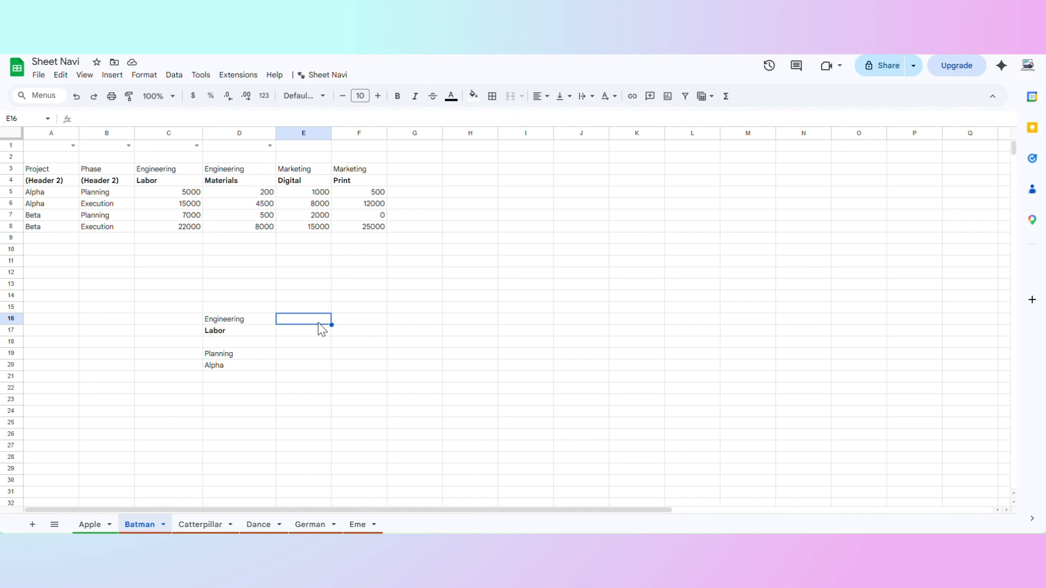
- Start a MULTILOOKUP formula in E16 of the Batman sheet with C5:F8 as the result range
{"action": "type", "text": "=multi"}
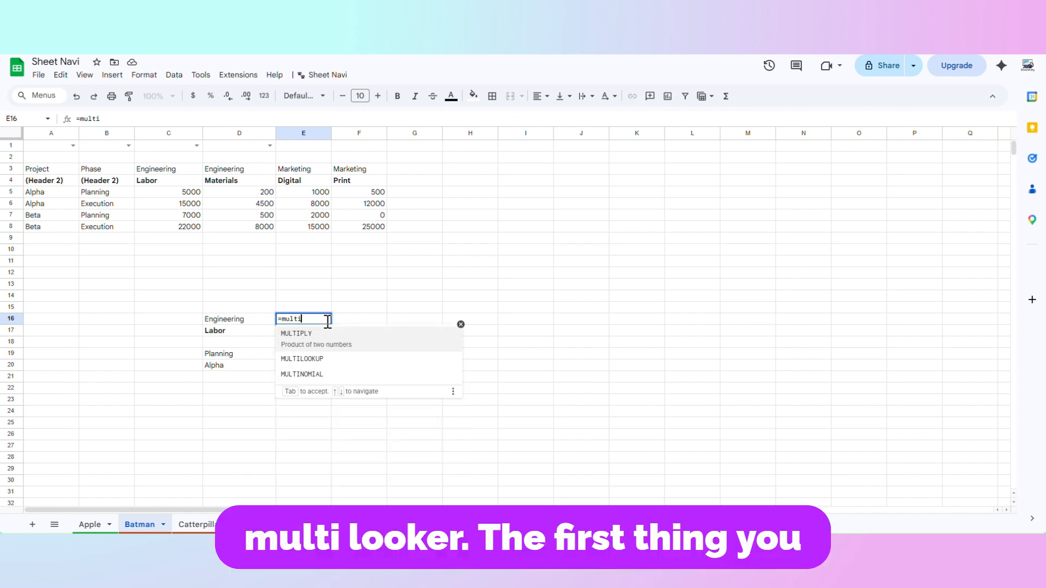
{"action": "key", "text": "Down"}
{"action": "key", "text": "Tab"}
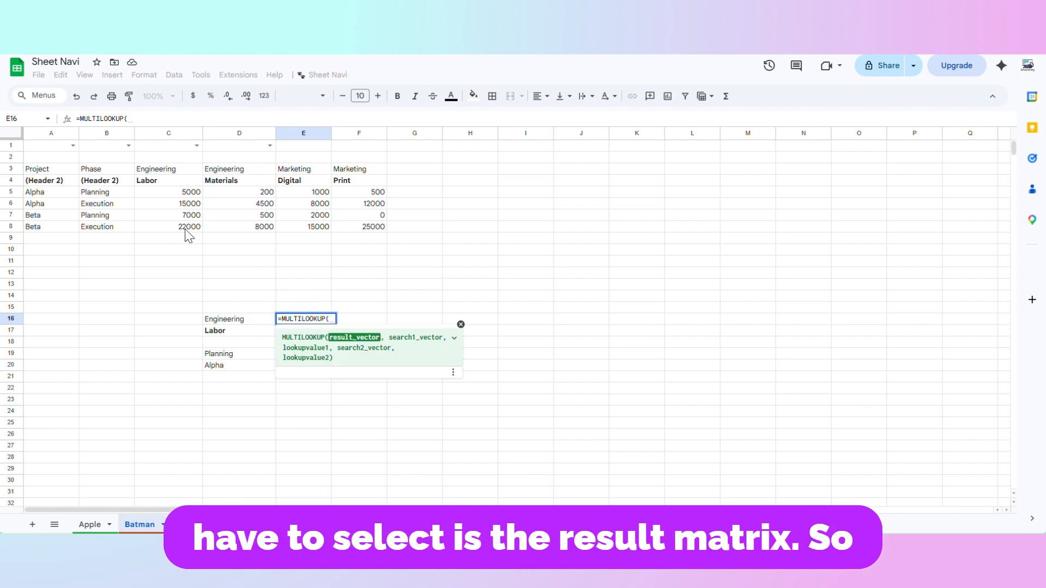
{"action": "left_click_drag", "start_coordinate": [174, 194], "coordinate": [385, 229]}
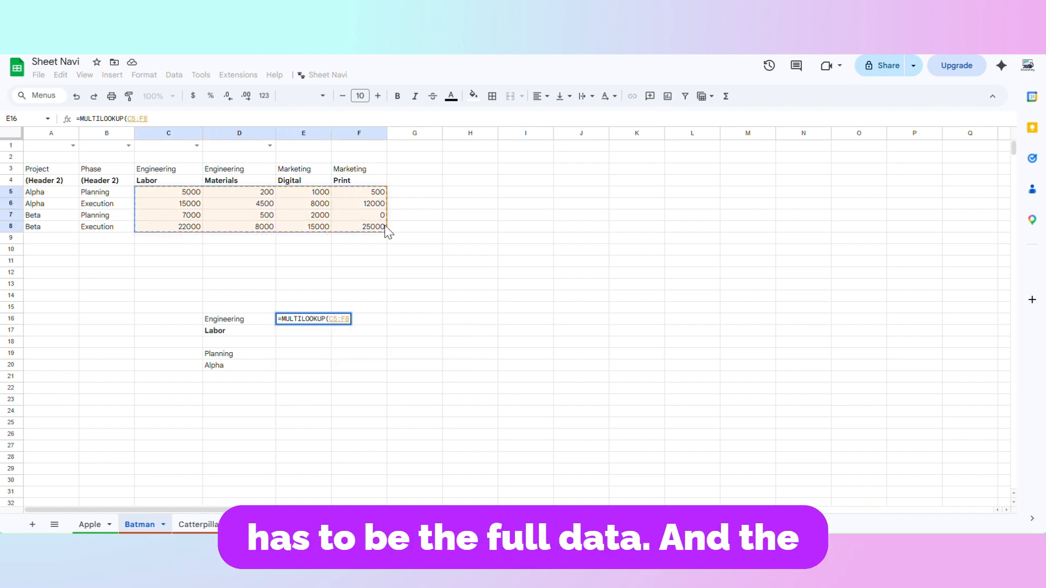
{"action": "type", "text": ","}
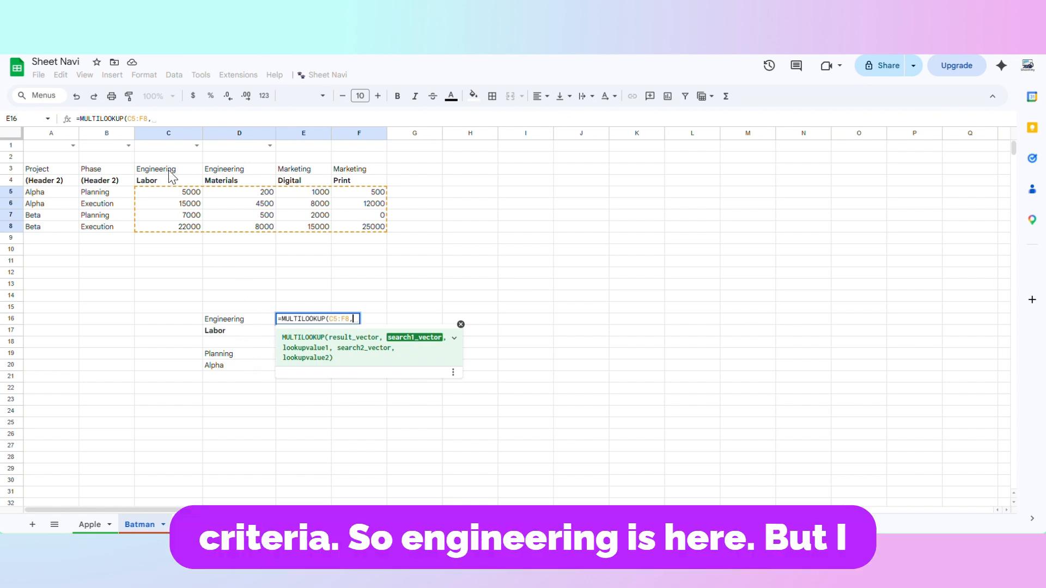
- Add the header criteria to the formula, matching C3:D3 against D16 and D4:E4 against D17
{"action": "left_click_drag", "start_coordinate": [164, 171], "coordinate": [243, 173]}
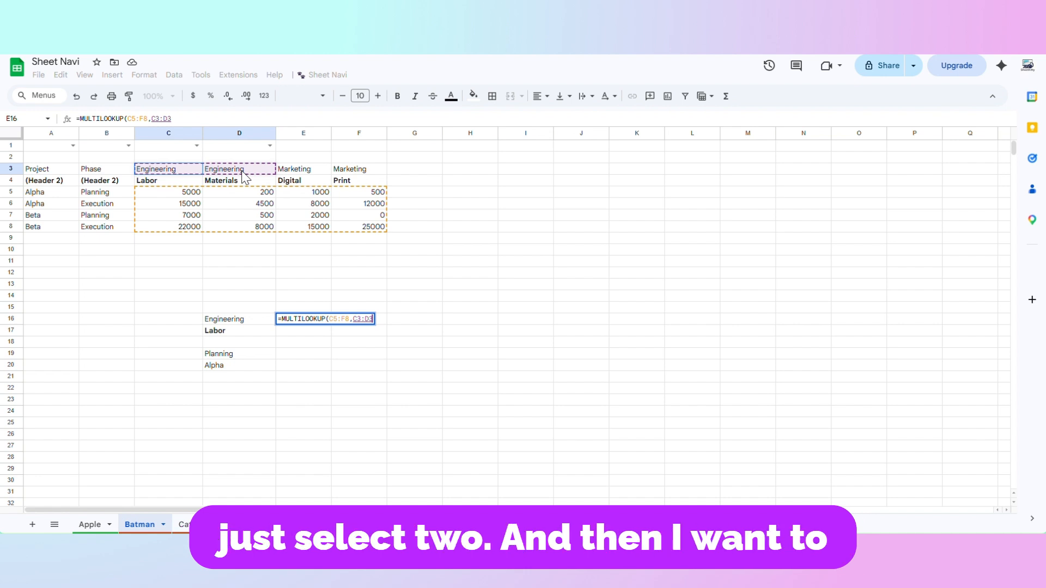
{"action": "type", "text": ","}
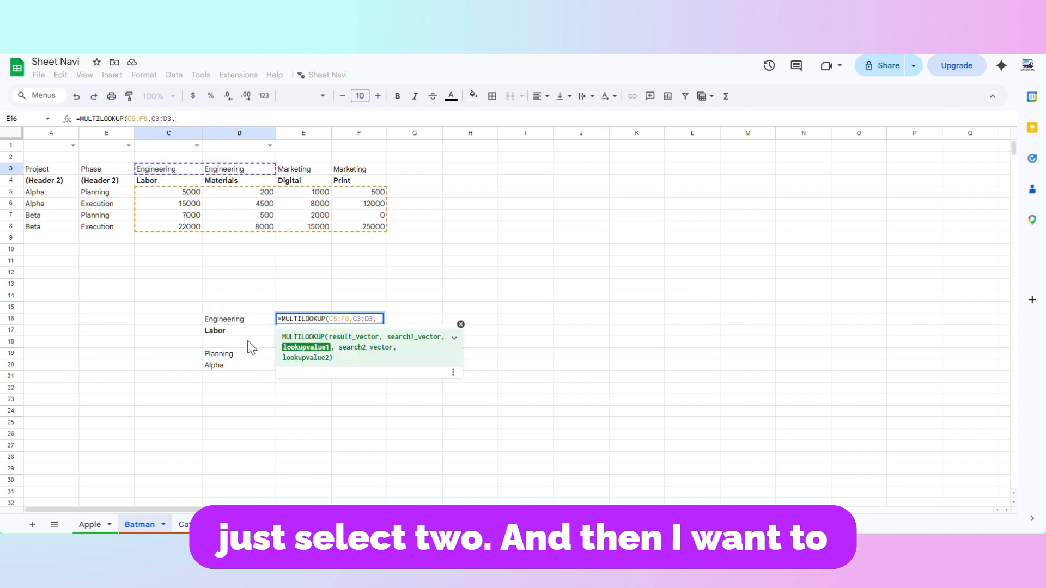
{"action": "left_click", "coordinate": [242, 321]}
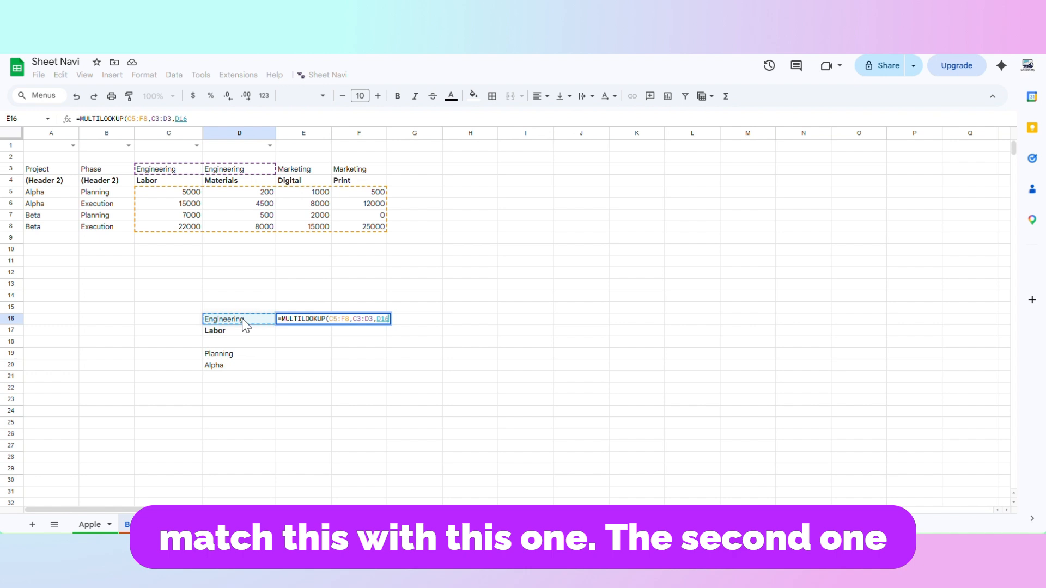
{"action": "type", "text": ","}
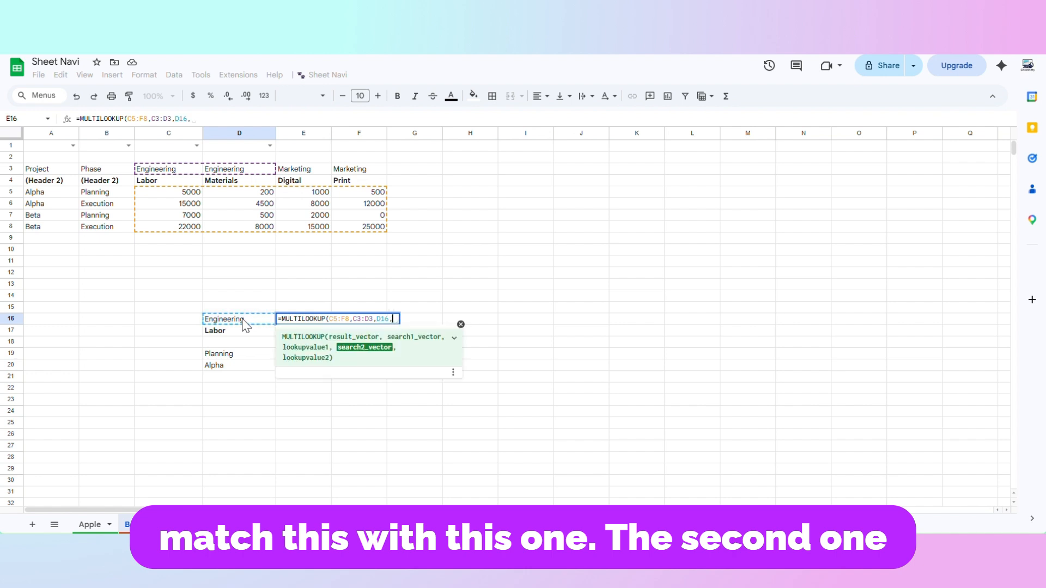
{"action": "left_click", "coordinate": [255, 183]}
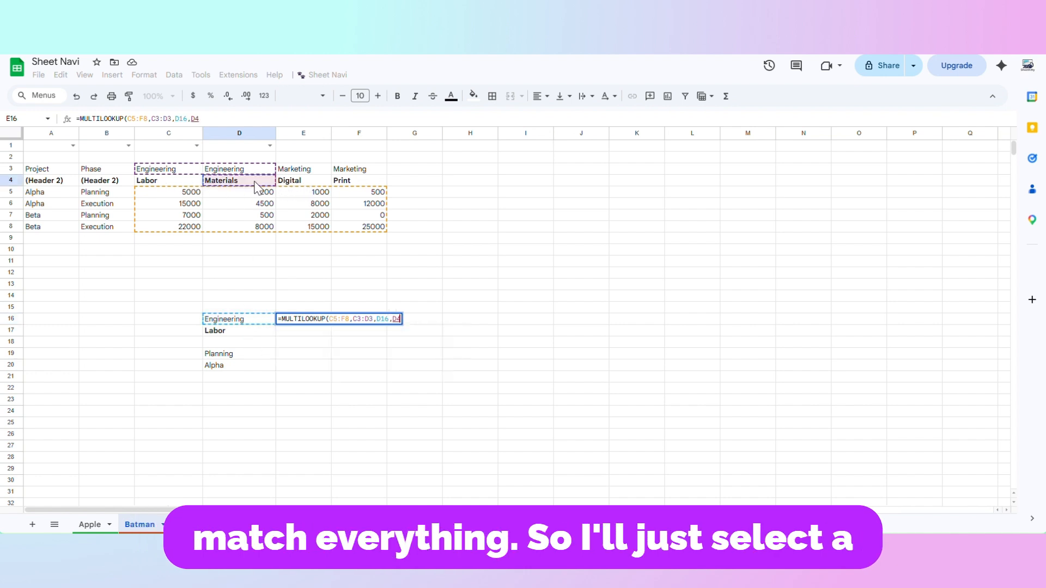
{"action": "left_click_drag", "start_coordinate": [255, 183], "coordinate": [334, 184]}
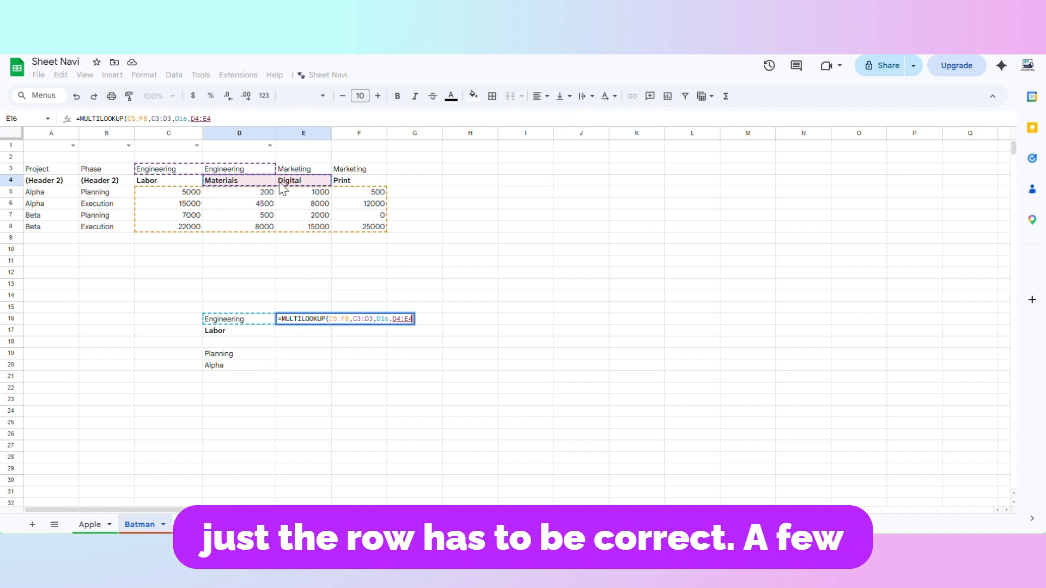
{"action": "type", "text": ","}
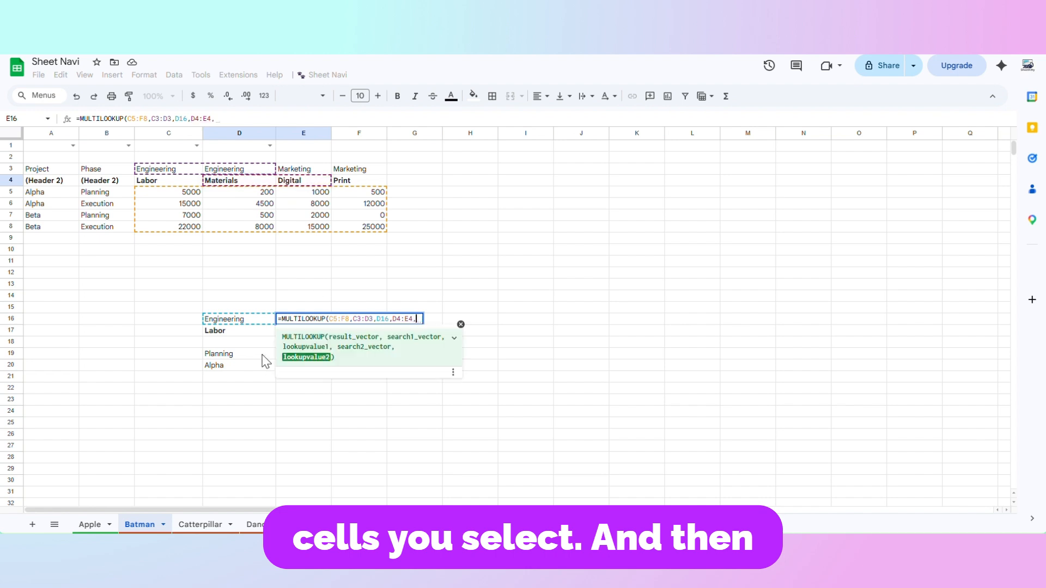
{"action": "left_click", "coordinate": [240, 332]}
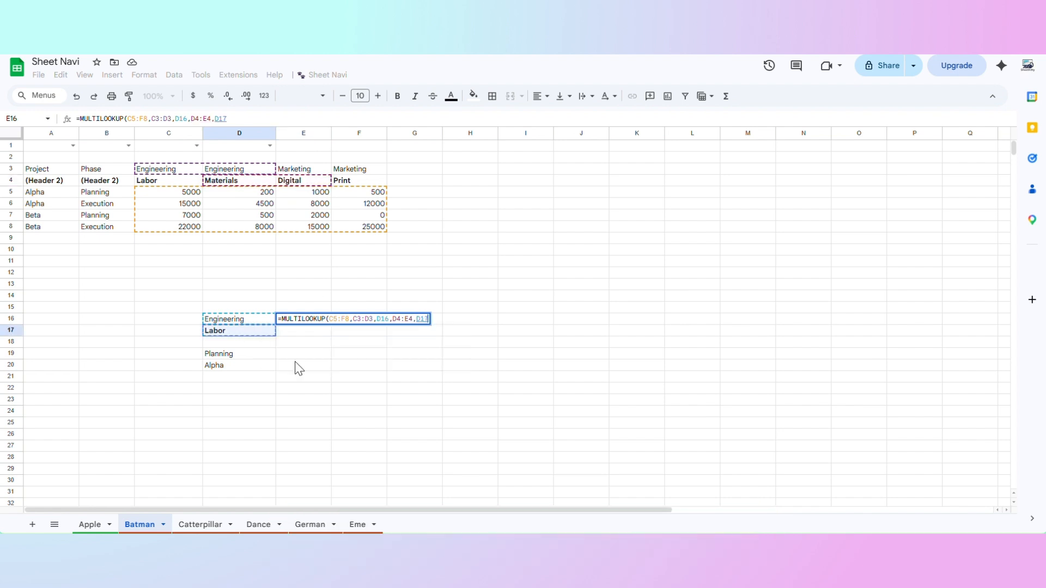
{"action": "type", "text": ","}
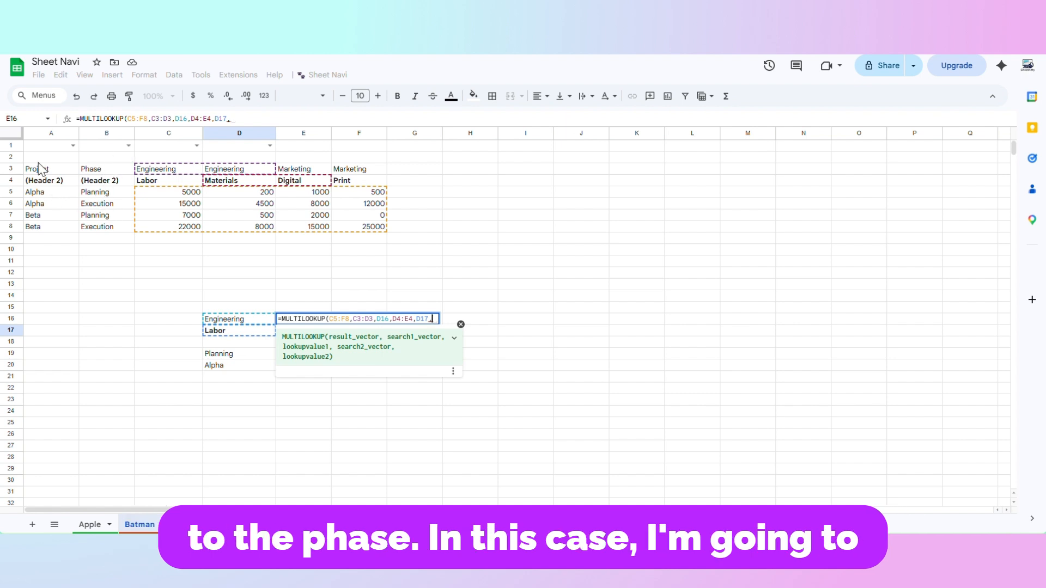
- Add the row criteria B5:B7 against D19 and A5:A8 against D20, and enter the MULTILOOKUP formula in E16
{"action": "left_click_drag", "start_coordinate": [94, 195], "coordinate": [100, 217]}
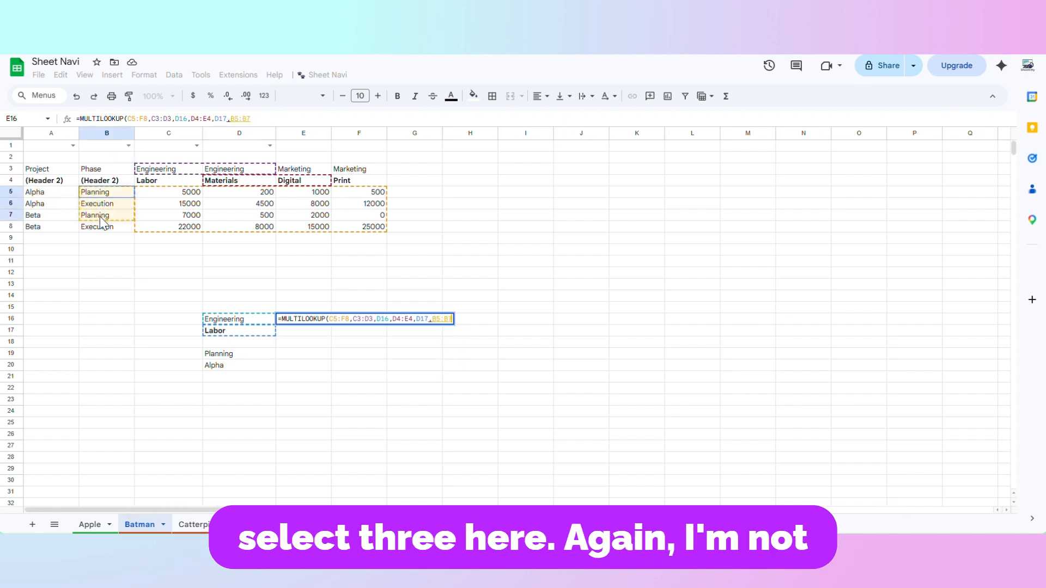
{"action": "type", "text": ","}
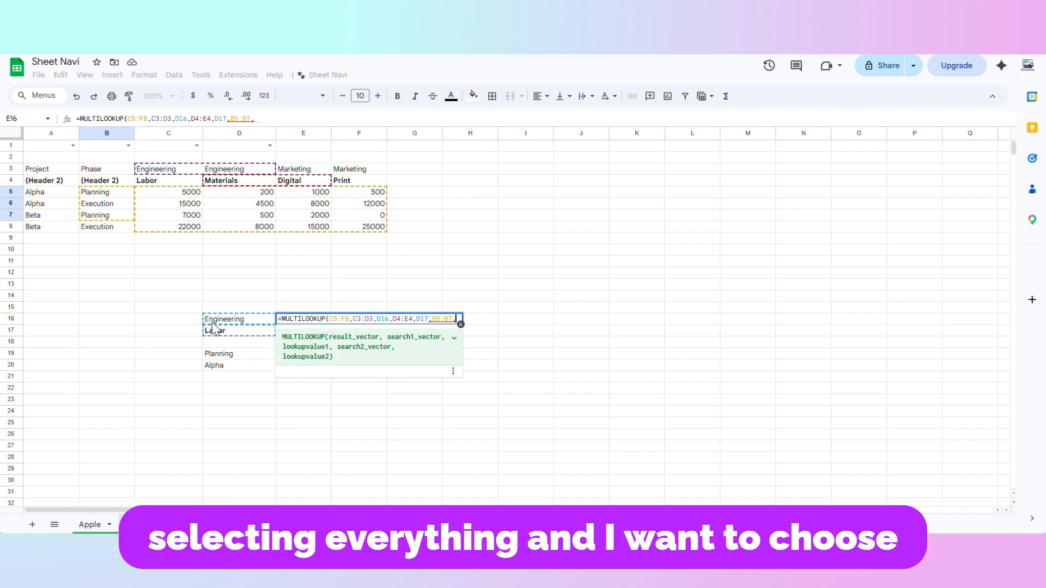
{"action": "left_click", "coordinate": [219, 353]}
{"action": "type", "text": ","}
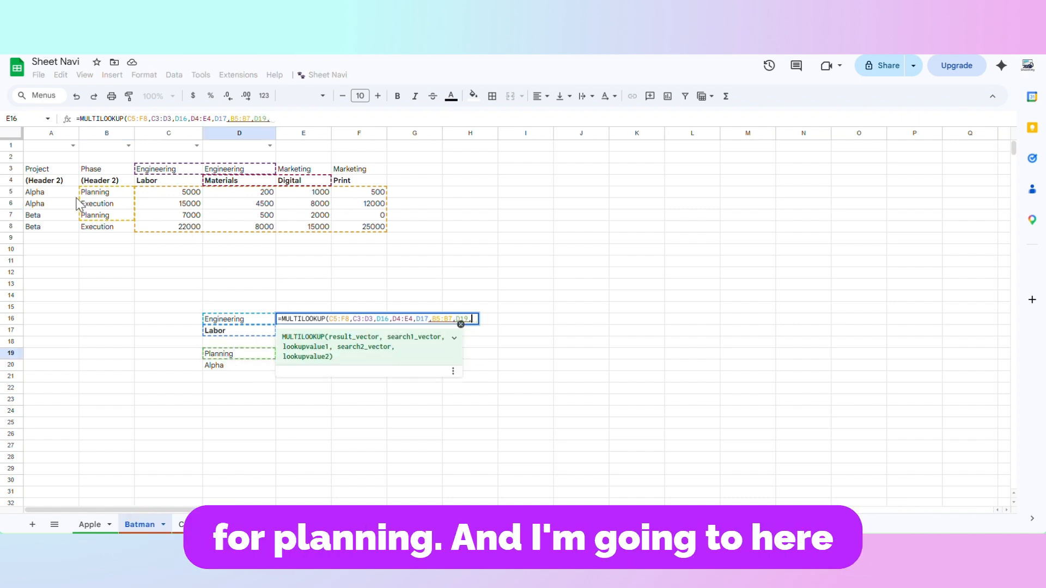
{"action": "left_click_drag", "start_coordinate": [55, 191], "coordinate": [54, 227]}
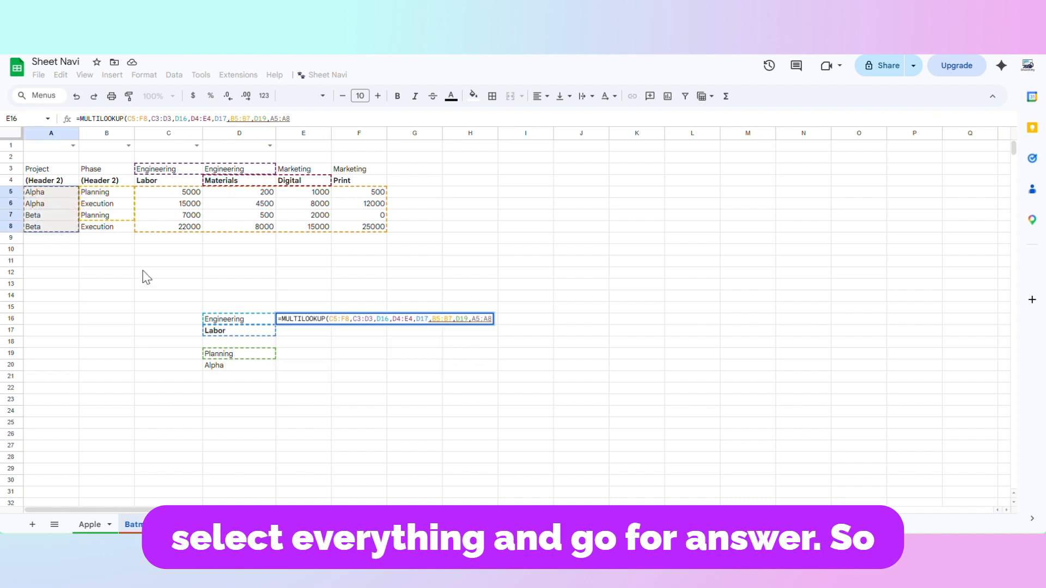
{"action": "type", "text": ","}
{"action": "left_click", "coordinate": [246, 367]}
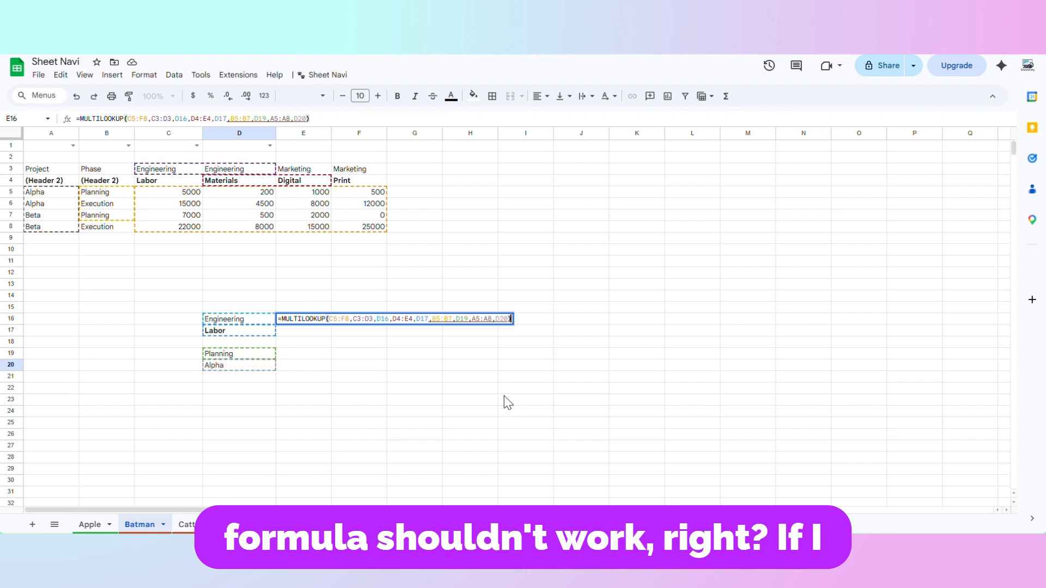
{"action": "key", "text": "Return"}
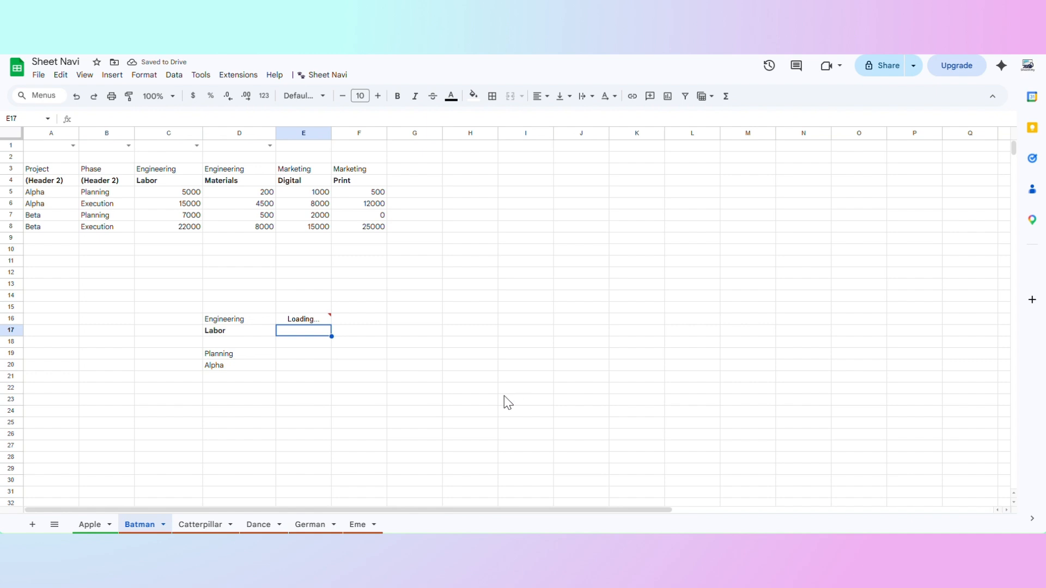
- Inspect the converted formula and original-formula note in E16, comparing them with the Phase column and the row 4 headers
{"action": "left_click", "coordinate": [300, 323]}
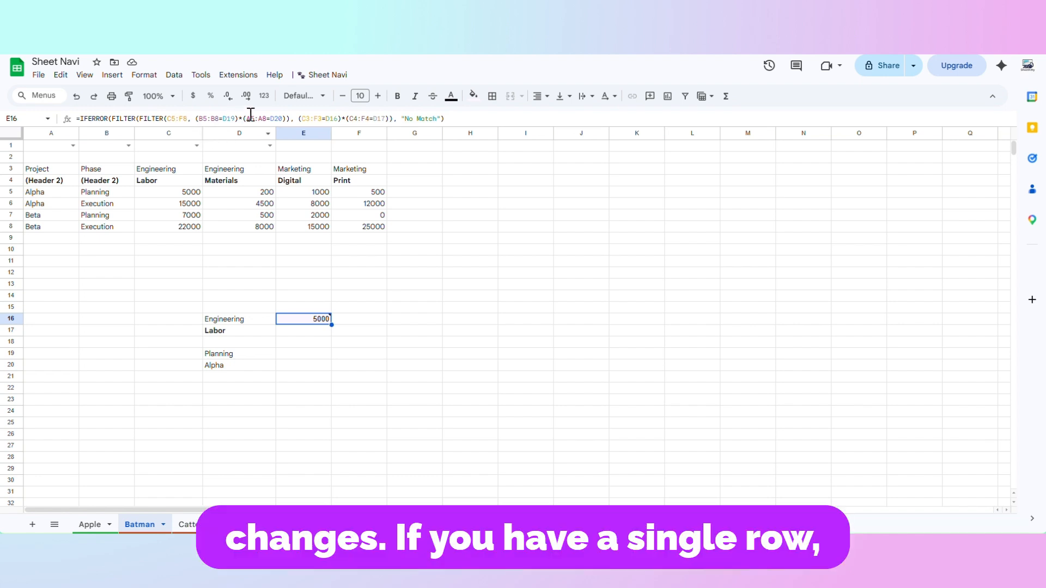
{"action": "left_click_drag", "start_coordinate": [105, 194], "coordinate": [104, 238]}
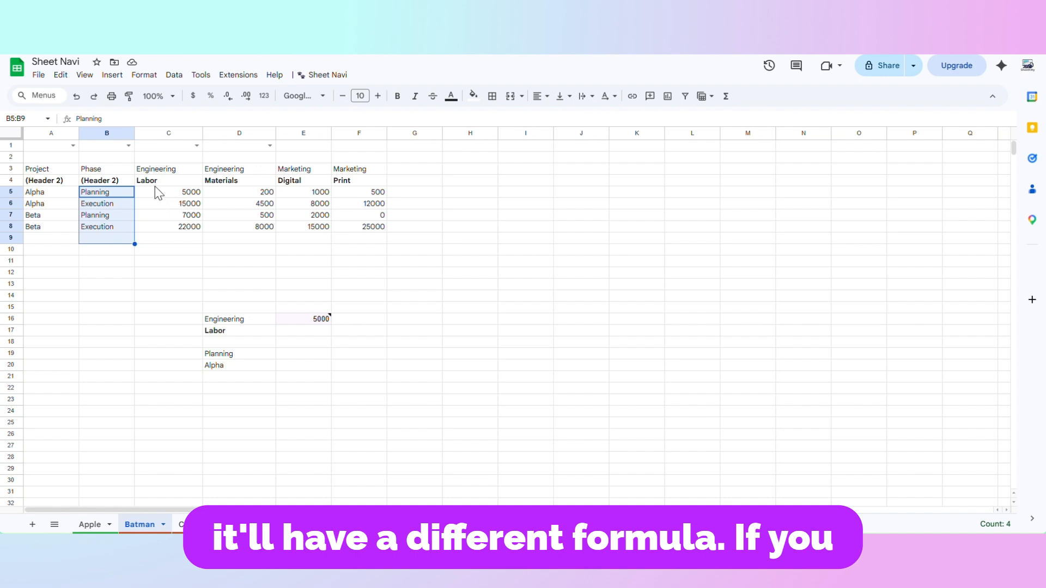
{"action": "left_click_drag", "start_coordinate": [155, 183], "coordinate": [414, 181]}
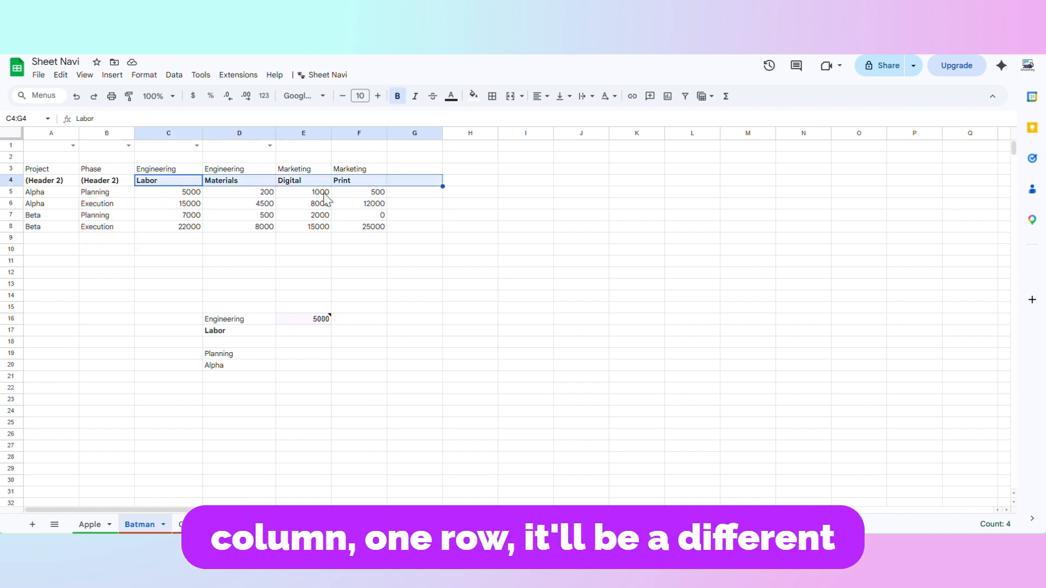
{"action": "left_click", "coordinate": [321, 319]}
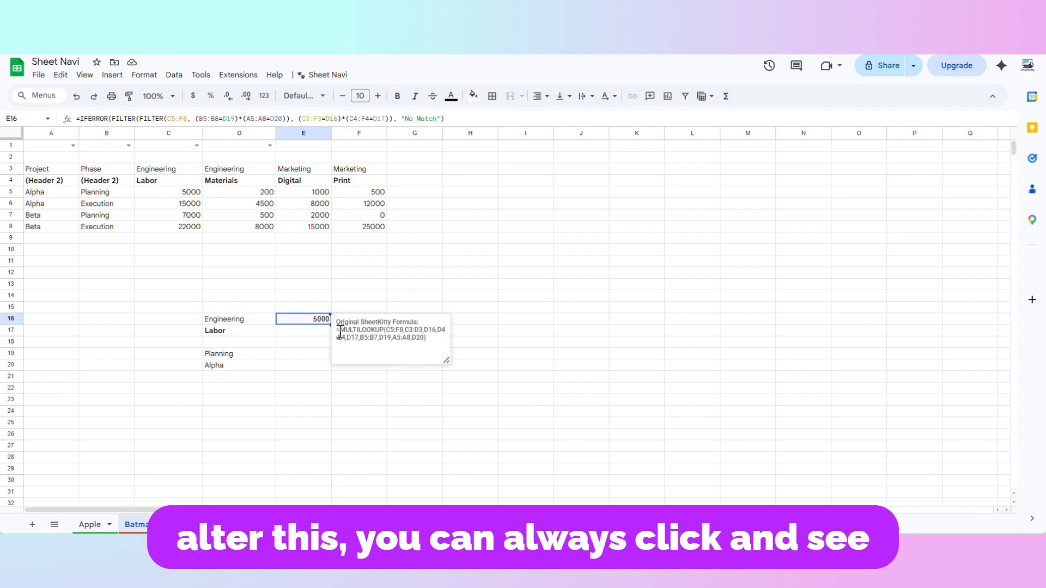